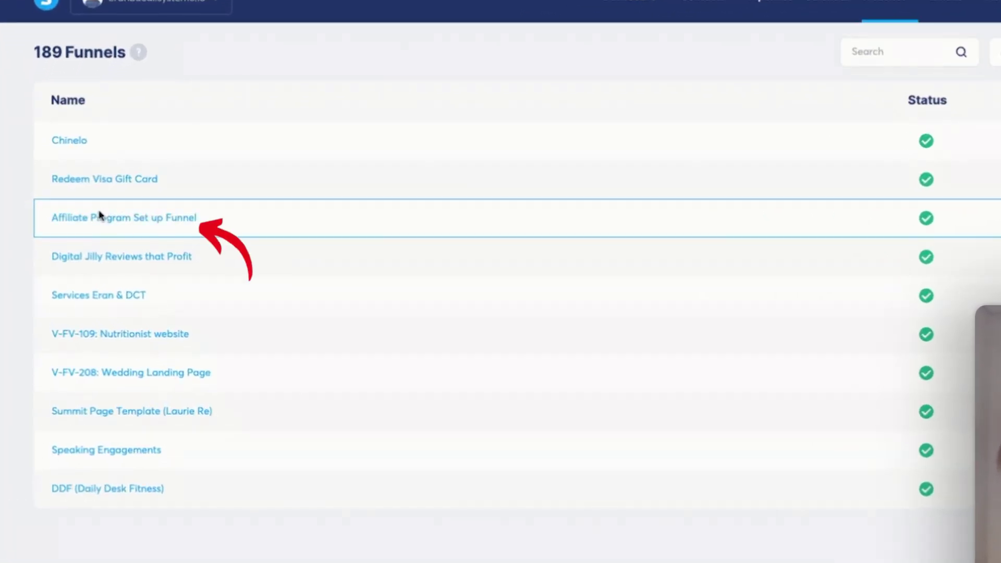
Open the Affiliate Program Set up Funnel and edit its Optin page.
click(145, 220)
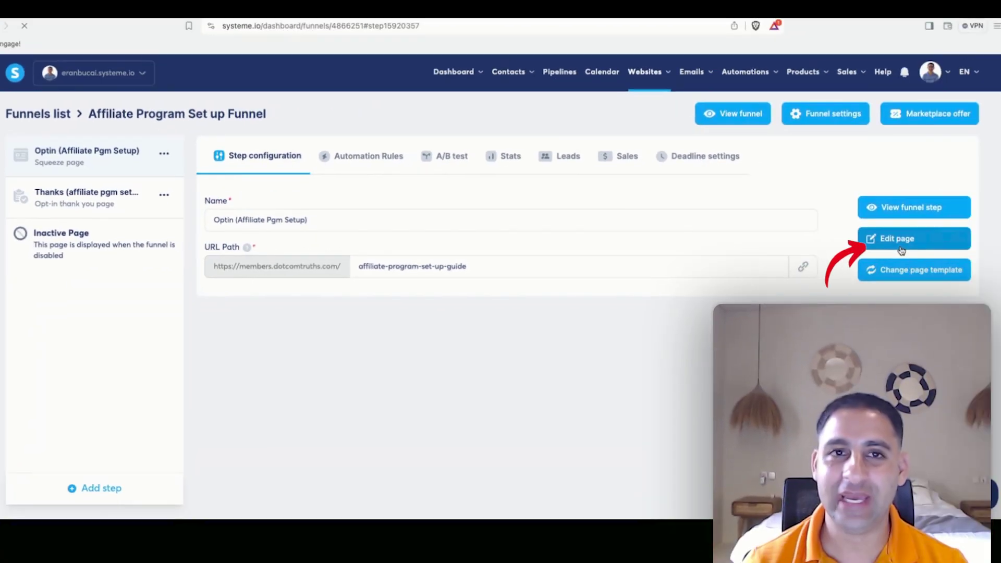
click(898, 244)
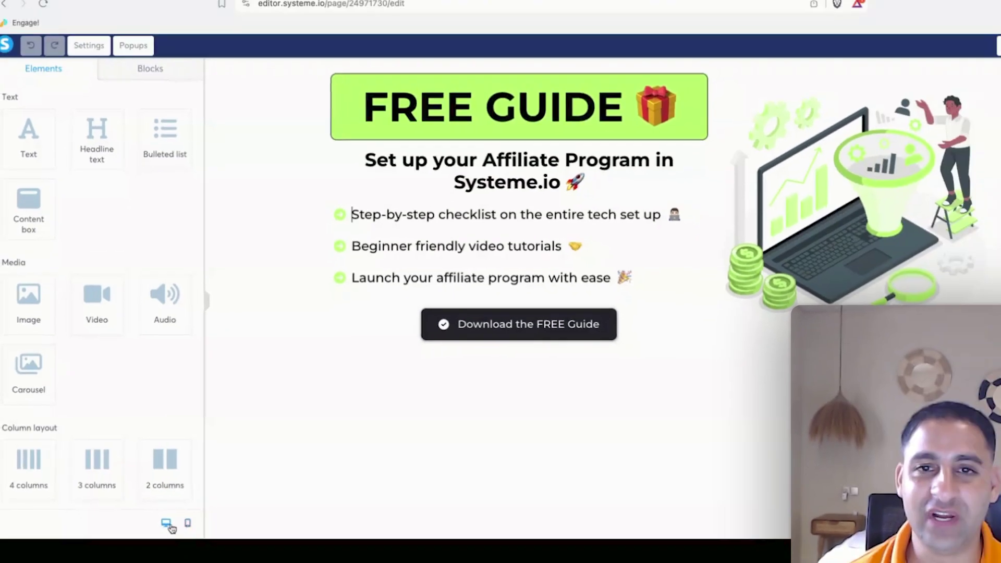
Preview the FREE GUIDE opt-in page in mobile layout, comparing it briefly with desktop.
scroll(476, 408, down, 3)
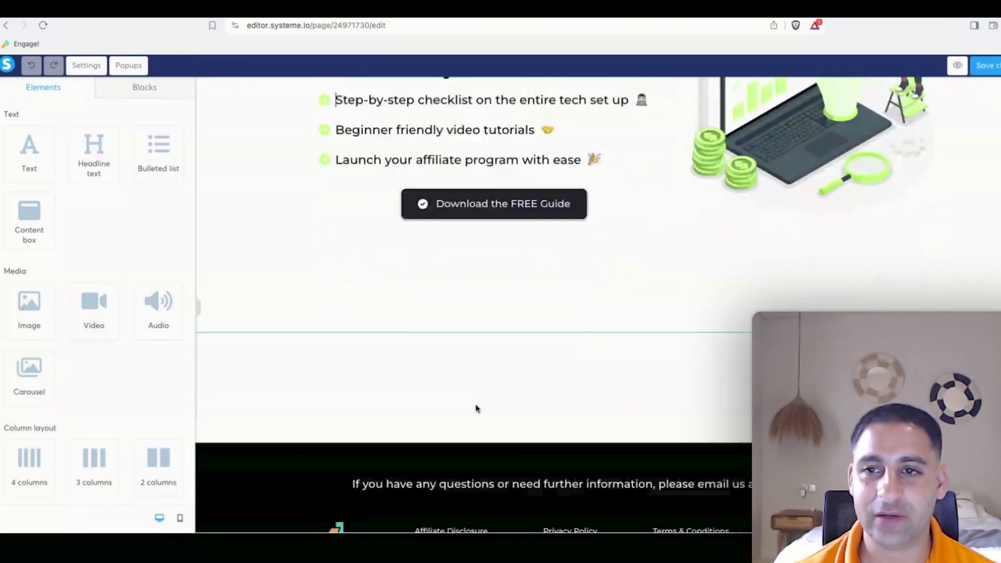
scroll(475, 409, up, 3)
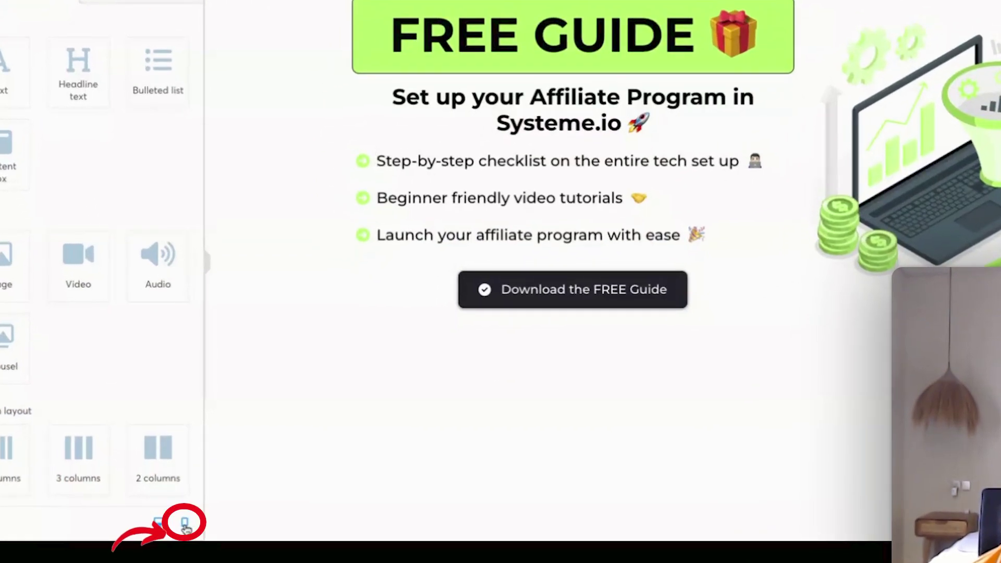
click(180, 519)
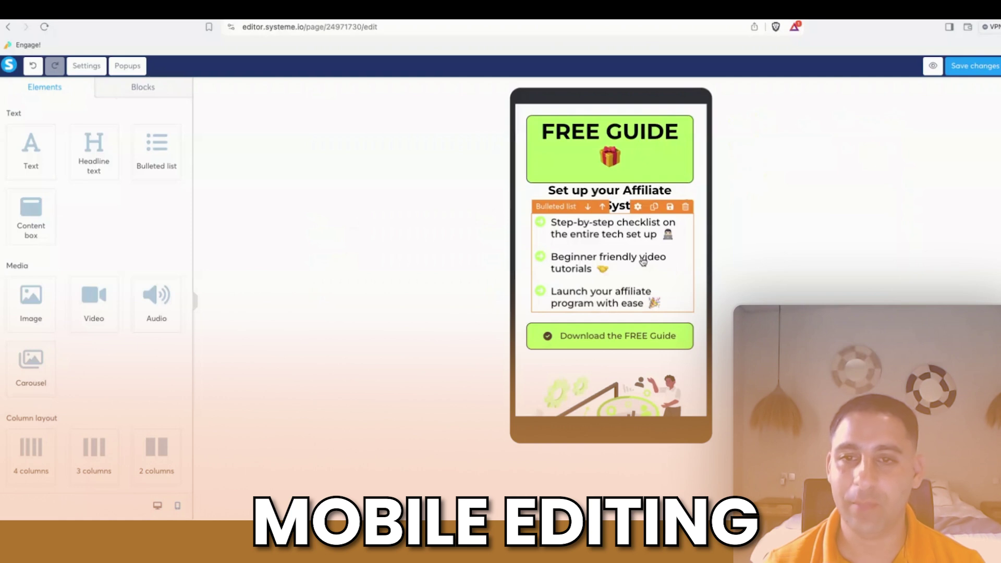
scroll(626, 256, down, 10)
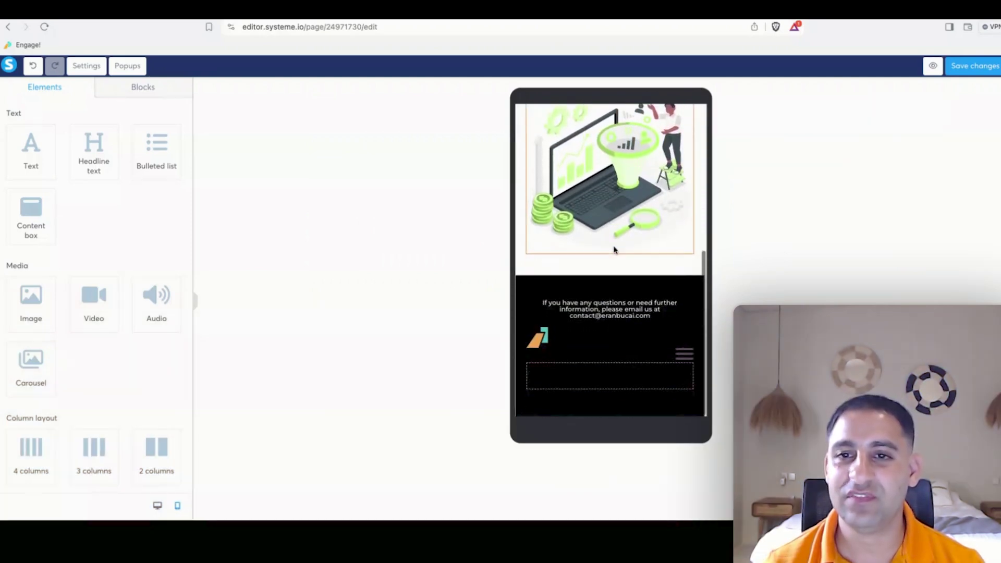
scroll(614, 251, up, 10)
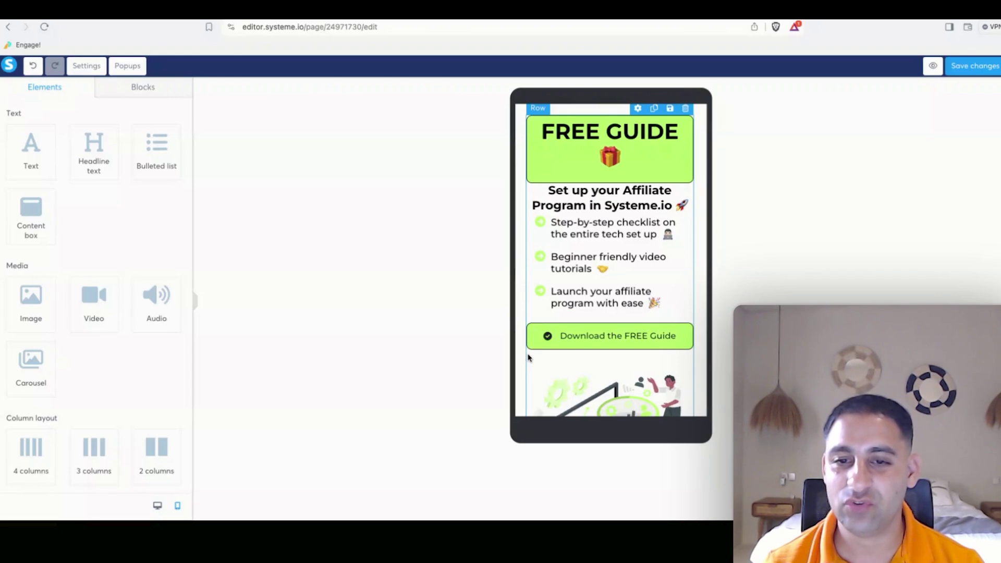
scroll(528, 356, down, 5)
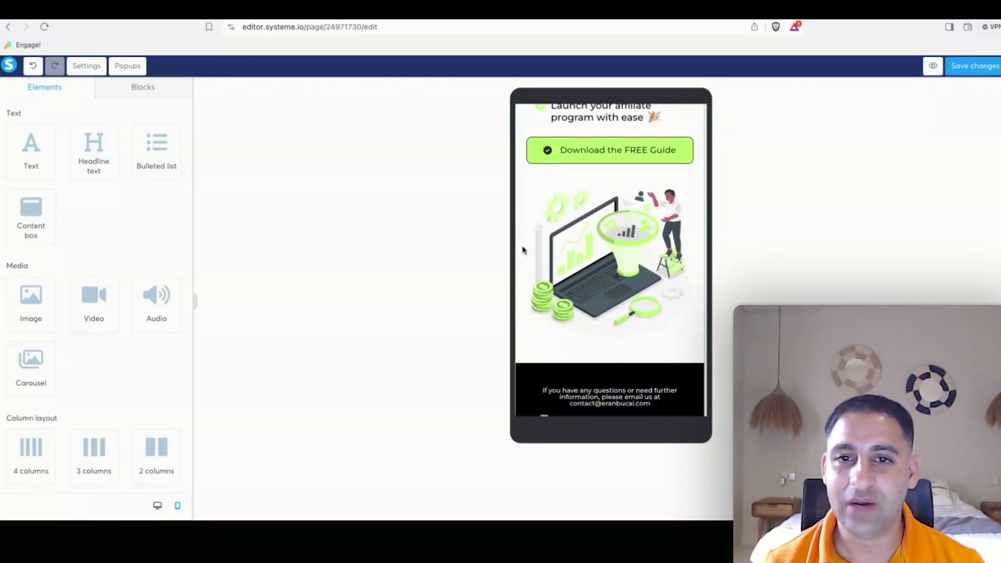
scroll(526, 240, up, 5)
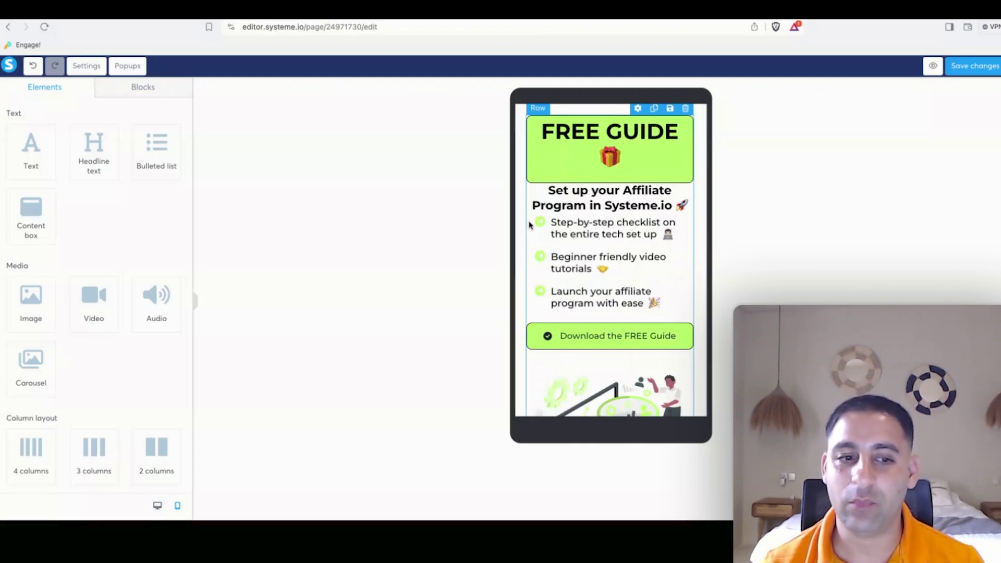
click(156, 506)
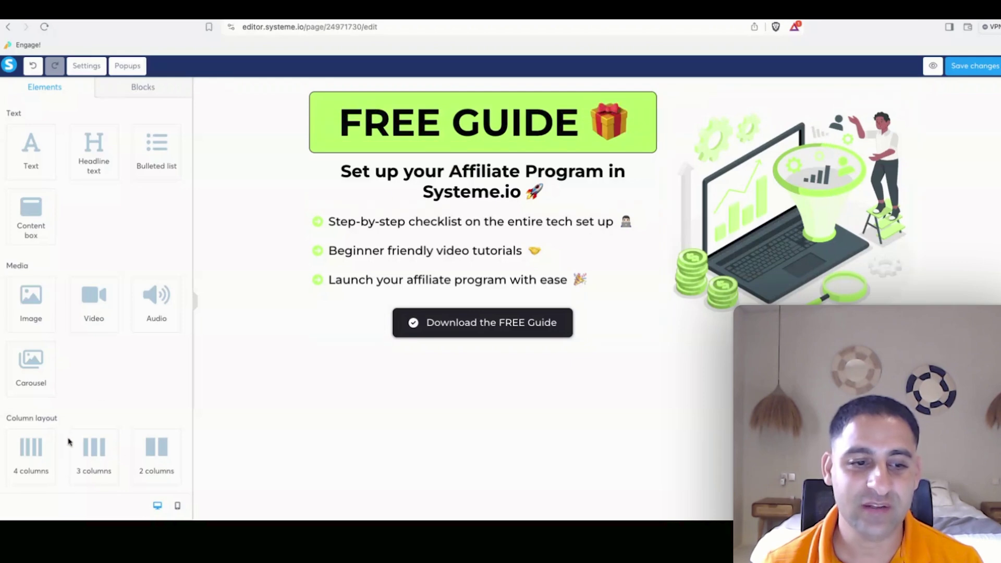
click(177, 505)
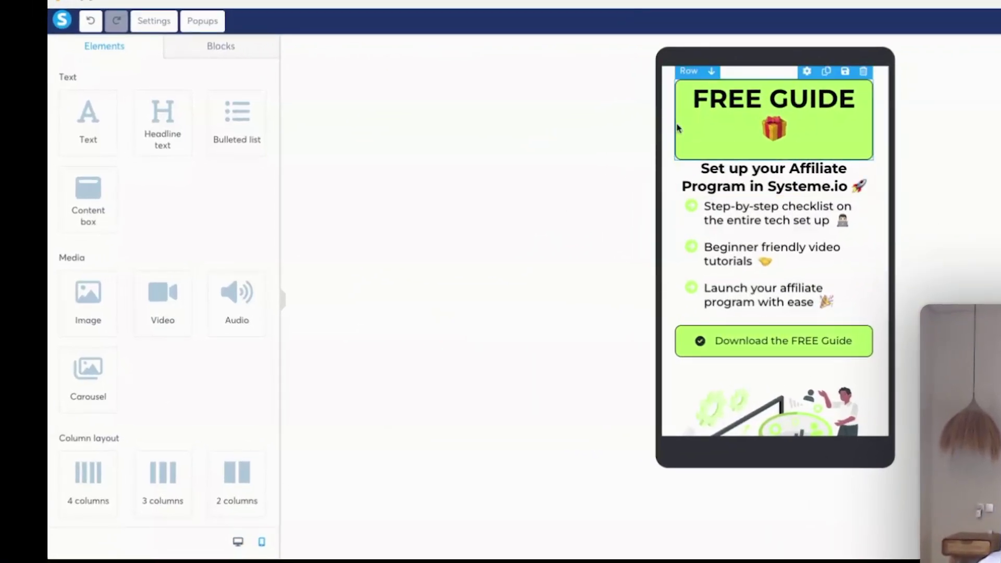
scroll(670, 237, down, 2)
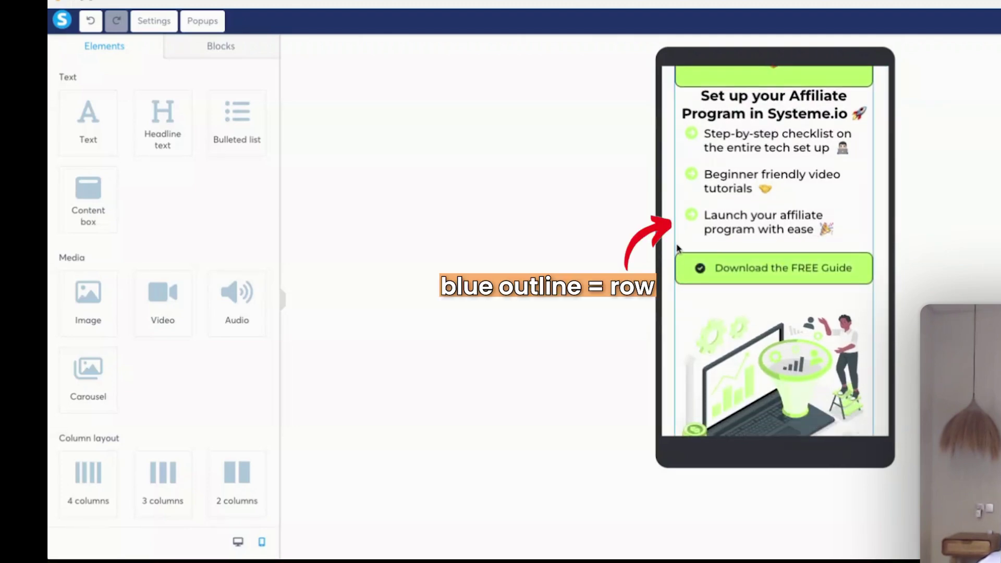
click(678, 250)
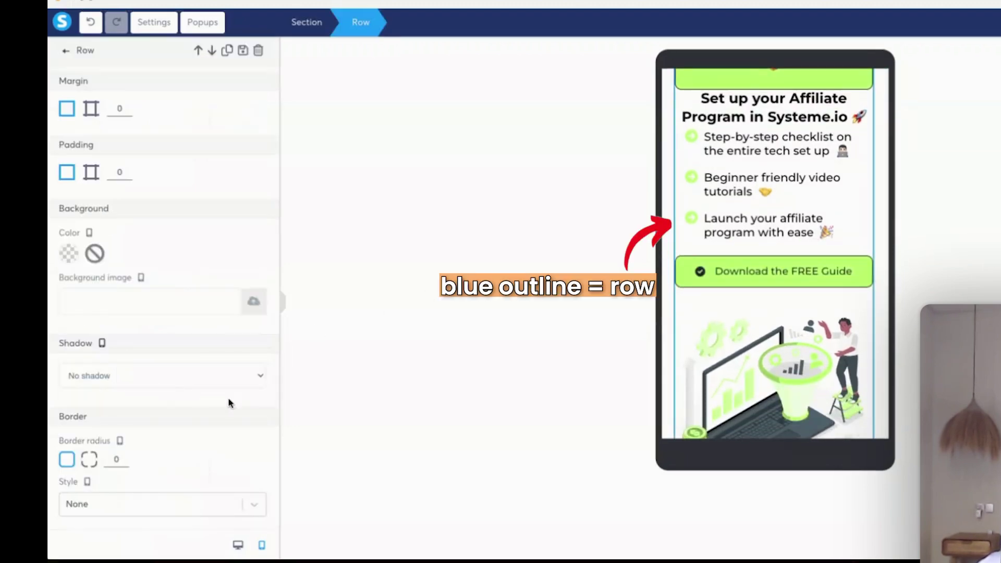
scroll(210, 416, down, 5)
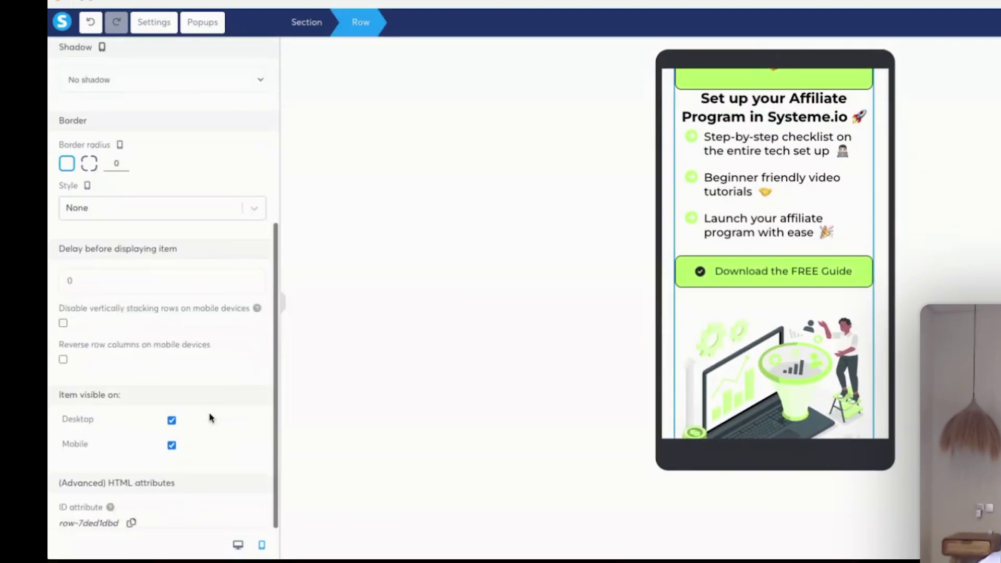
click(63, 324)
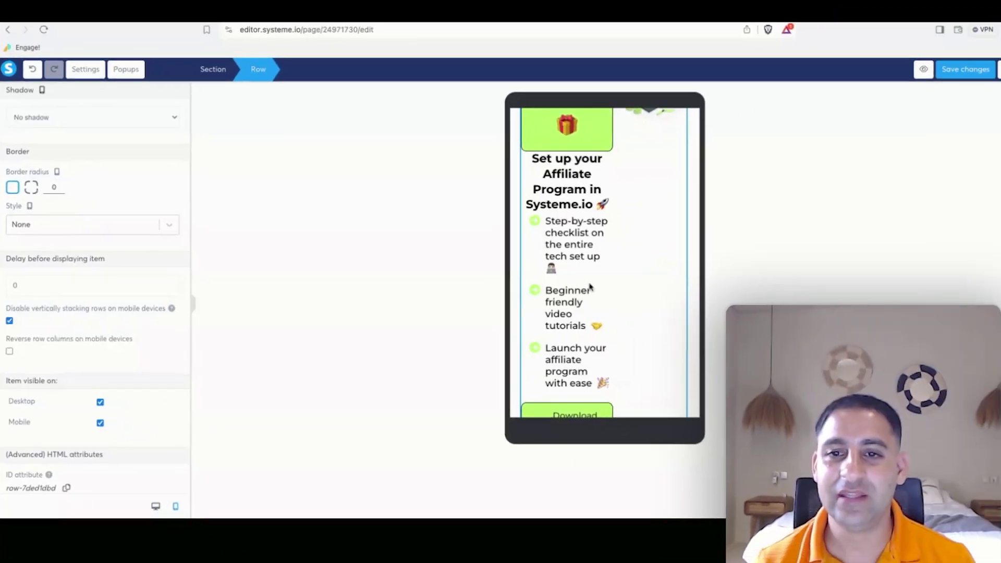
scroll(592, 288, up, 2)
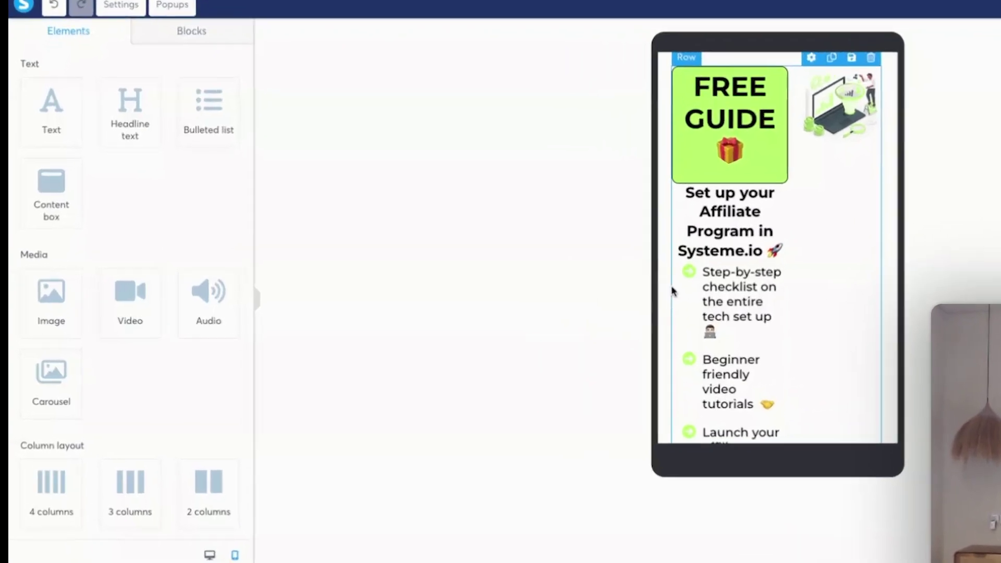
click(520, 293)
scroll(106, 404, down, 5)
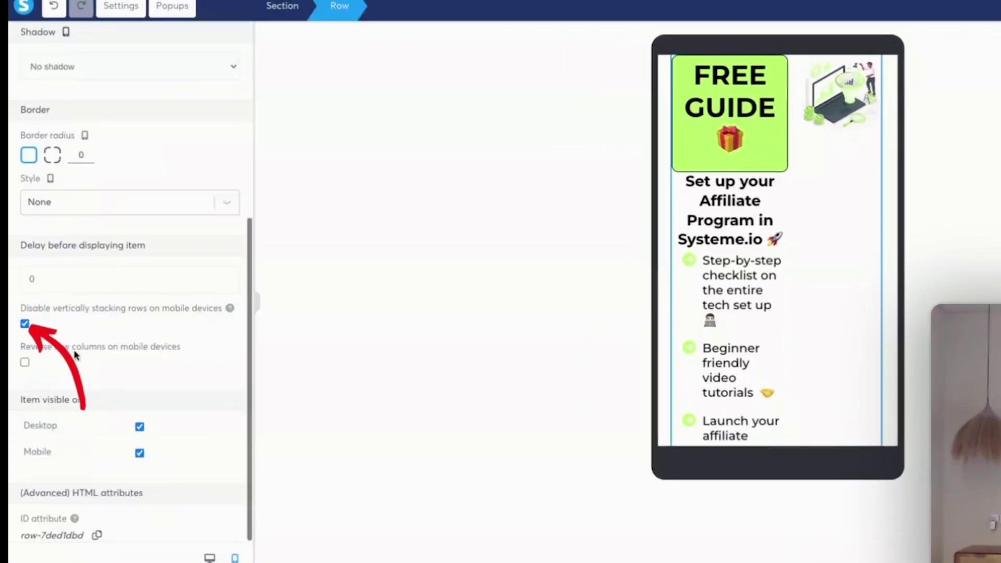
click(22, 324)
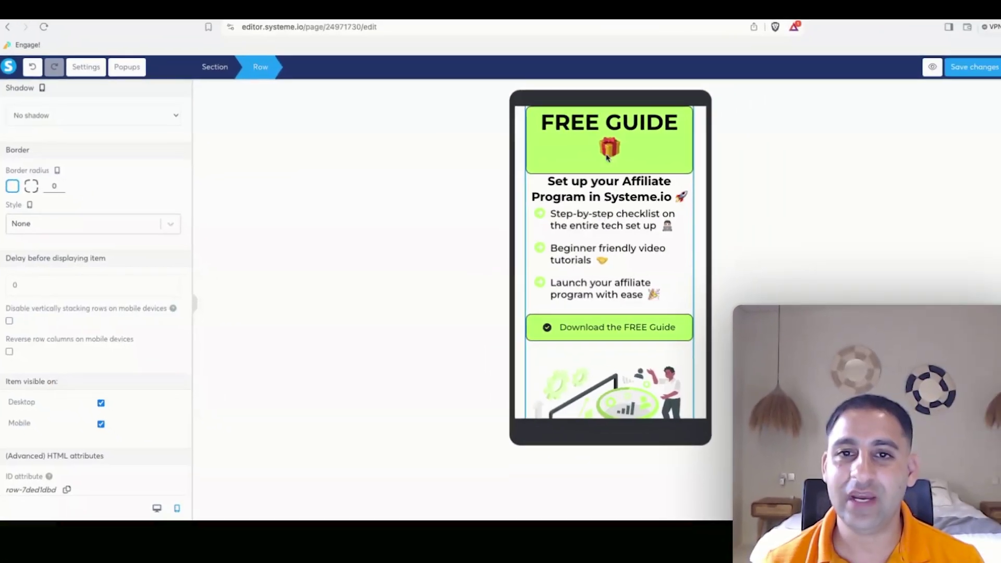
key(Escape)
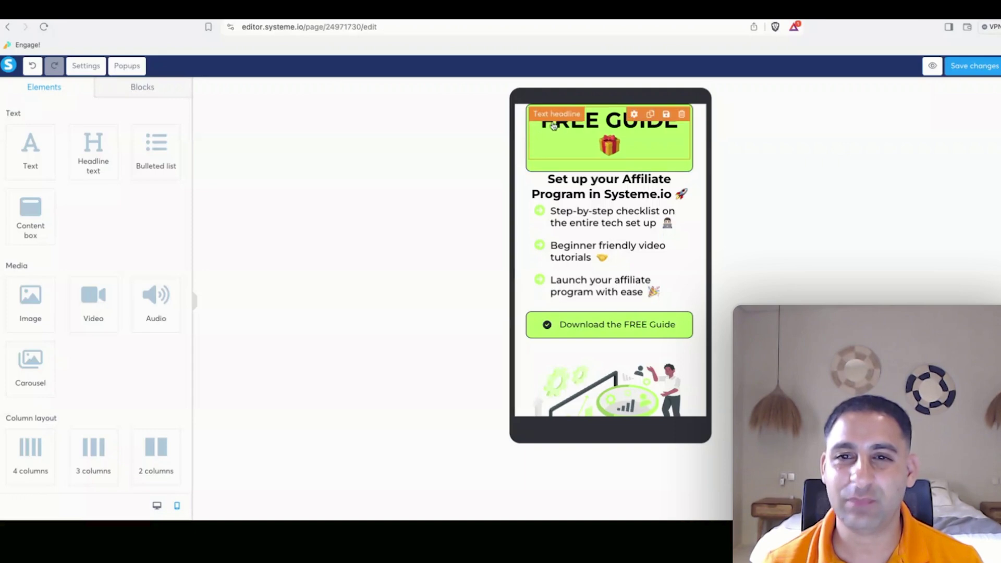
Select the FREE GUIDE headline on mobile and edit its font size value.
click(614, 132)
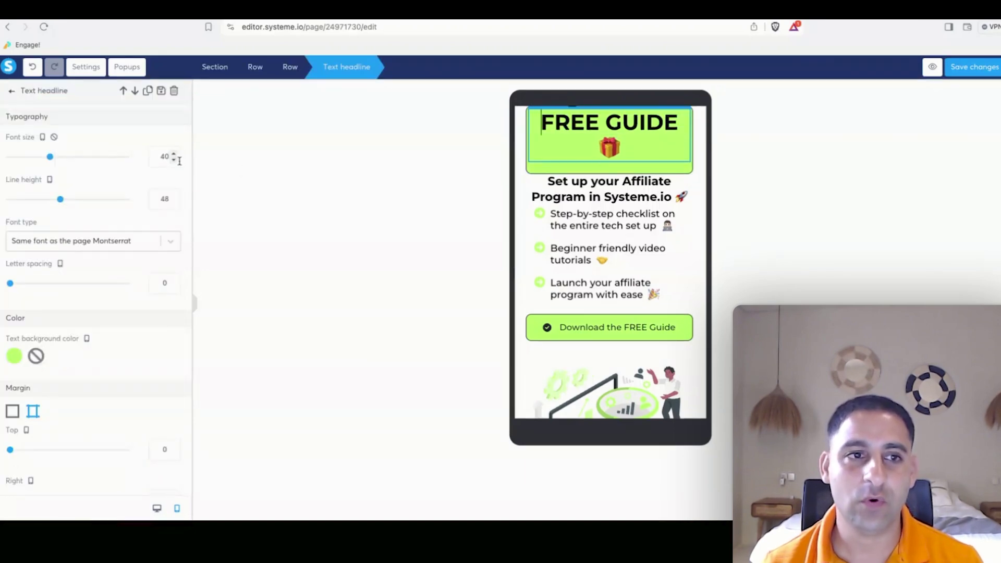
drag(163, 157, 149, 157)
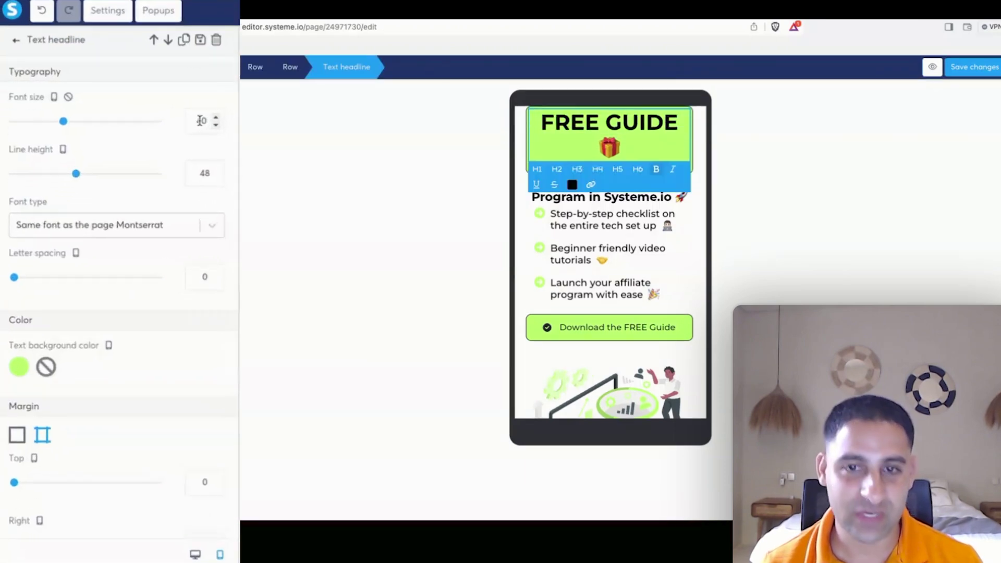
text(3)
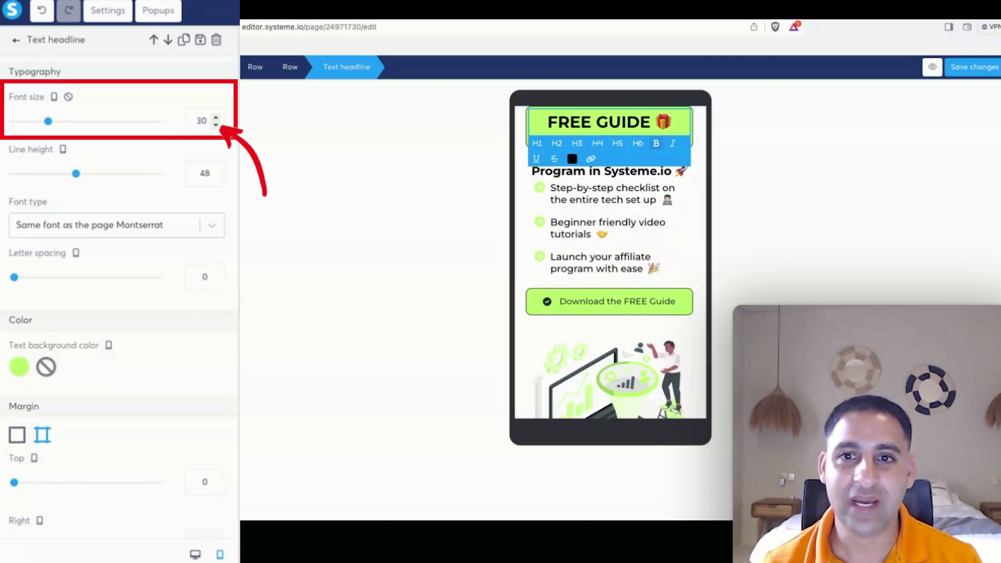
key(Escape)
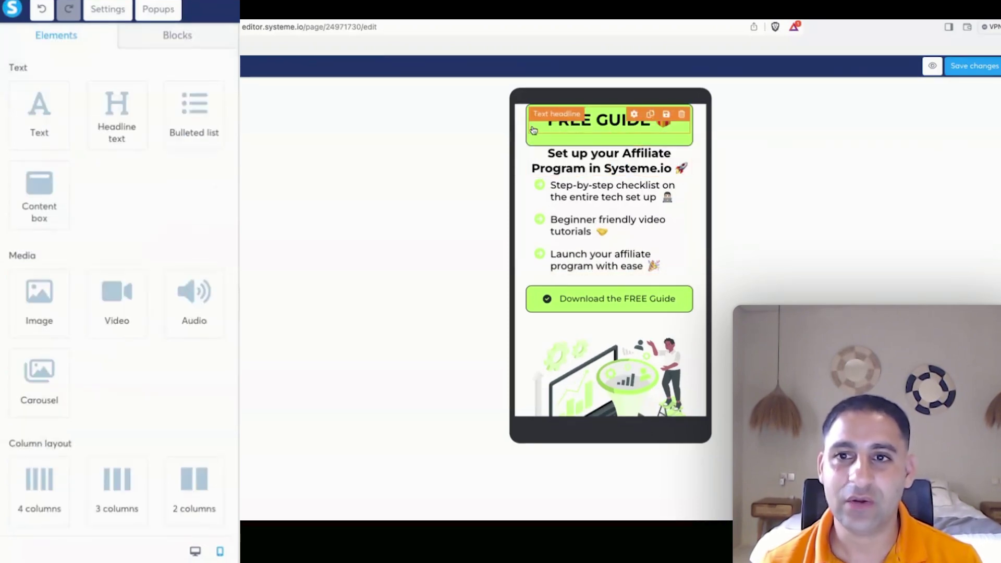
Drag the FREE GUIDE banner's bottom margin slider down to 0.
click(550, 127)
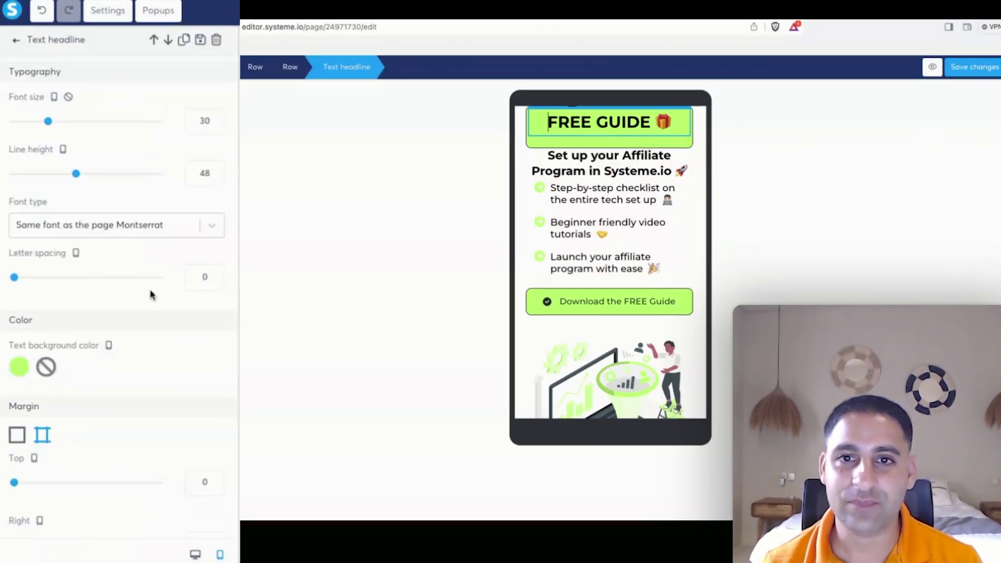
key(Escape)
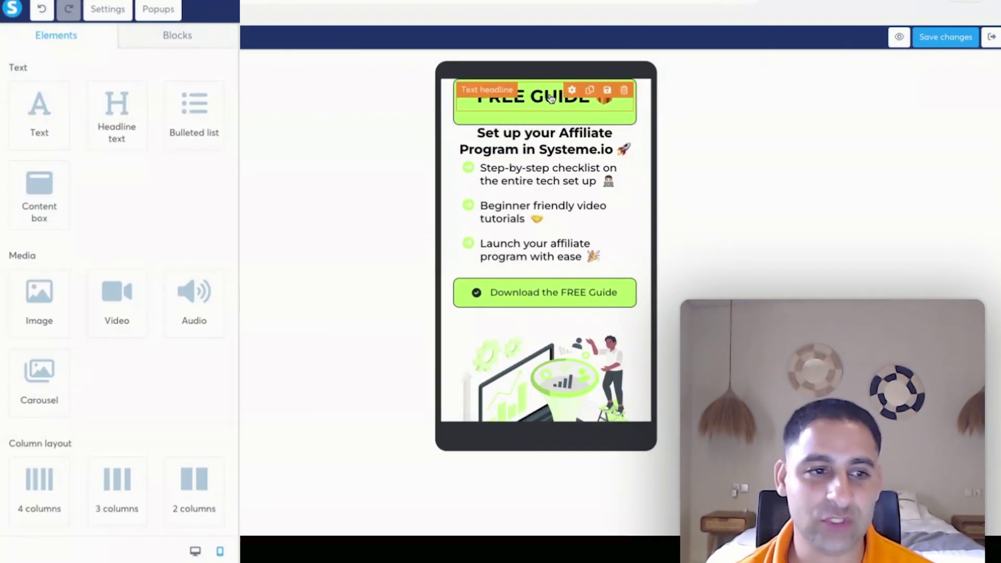
click(550, 97)
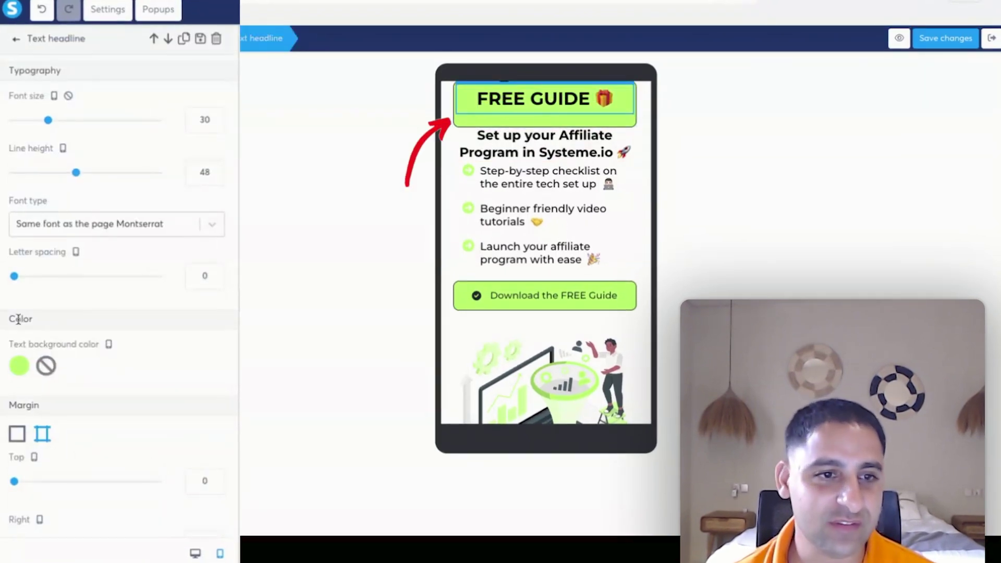
scroll(18, 320, down, 7)
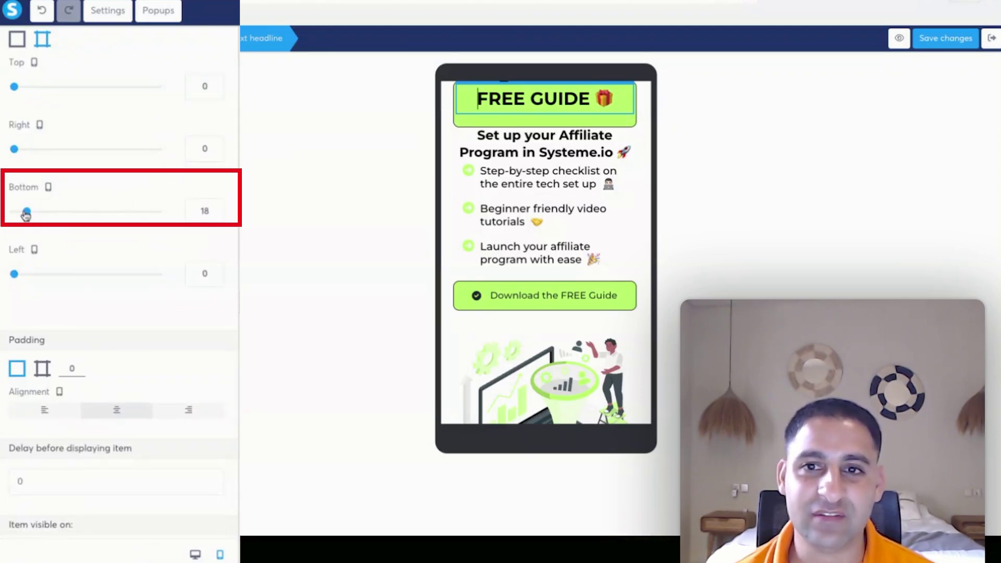
drag(26, 214, 14, 212)
Give the affiliate-program headline per-side margins: top 20, bottom 10 on mobile.
click(536, 191)
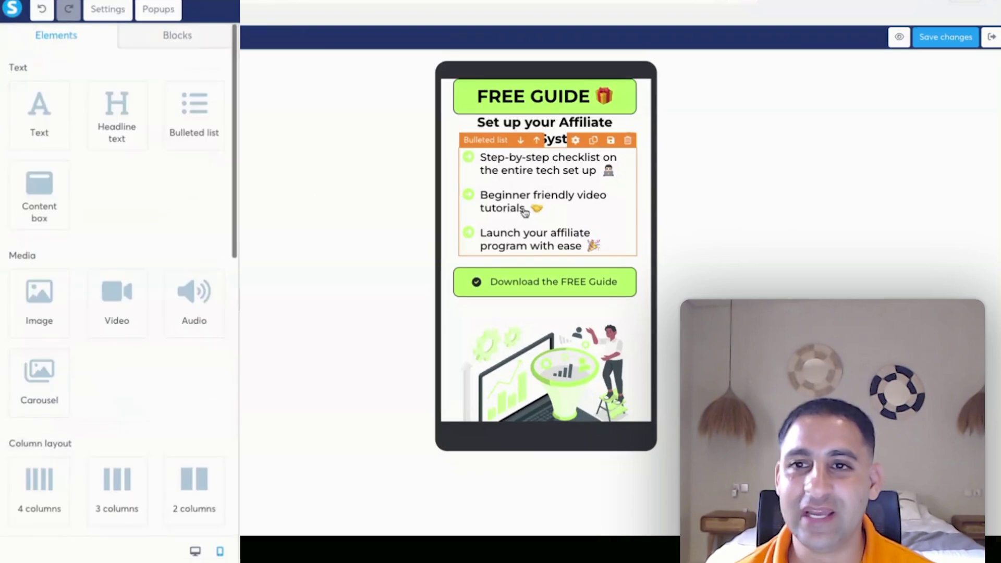
scroll(521, 111, up, 1)
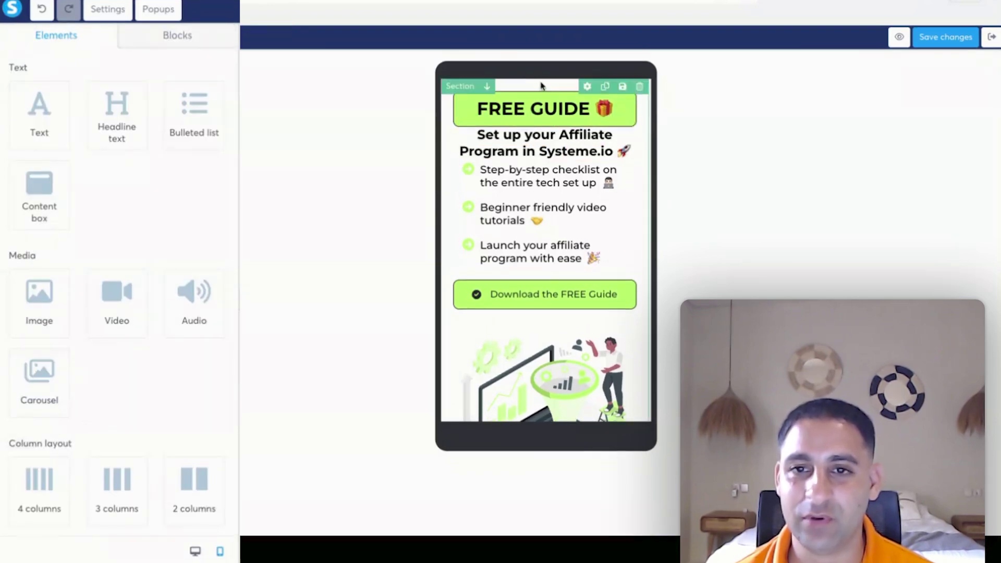
click(540, 140)
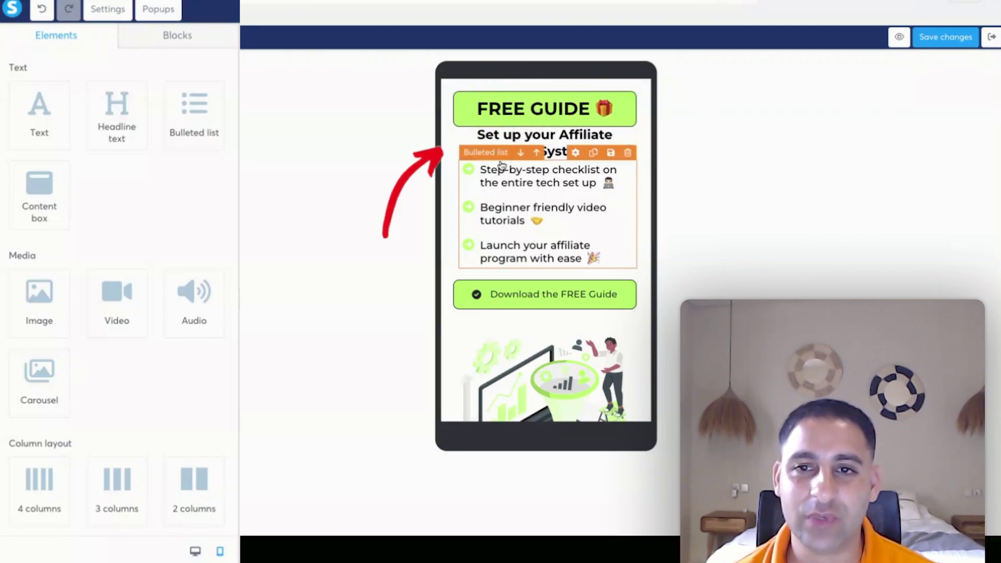
click(532, 141)
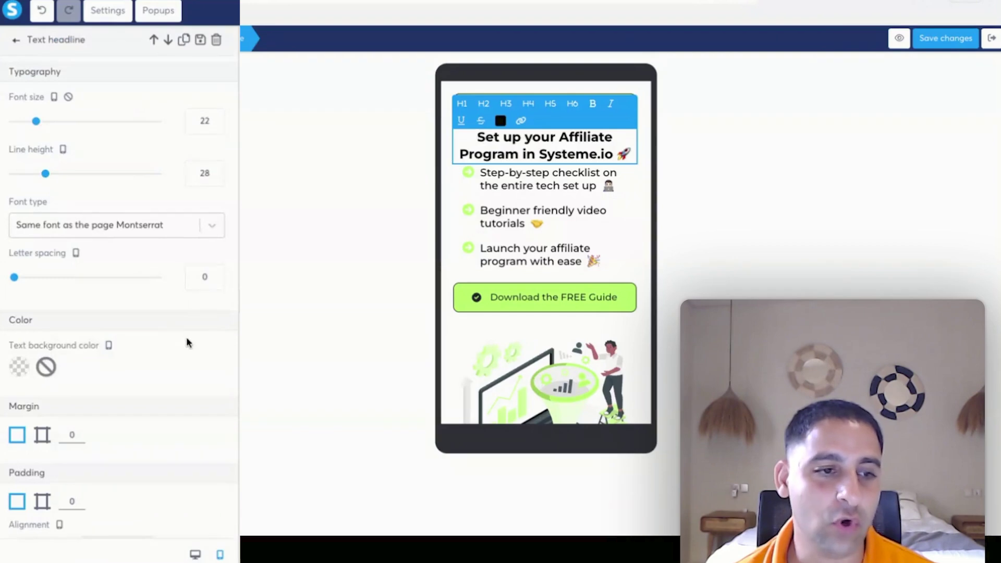
scroll(186, 344, down, 1)
click(42, 375)
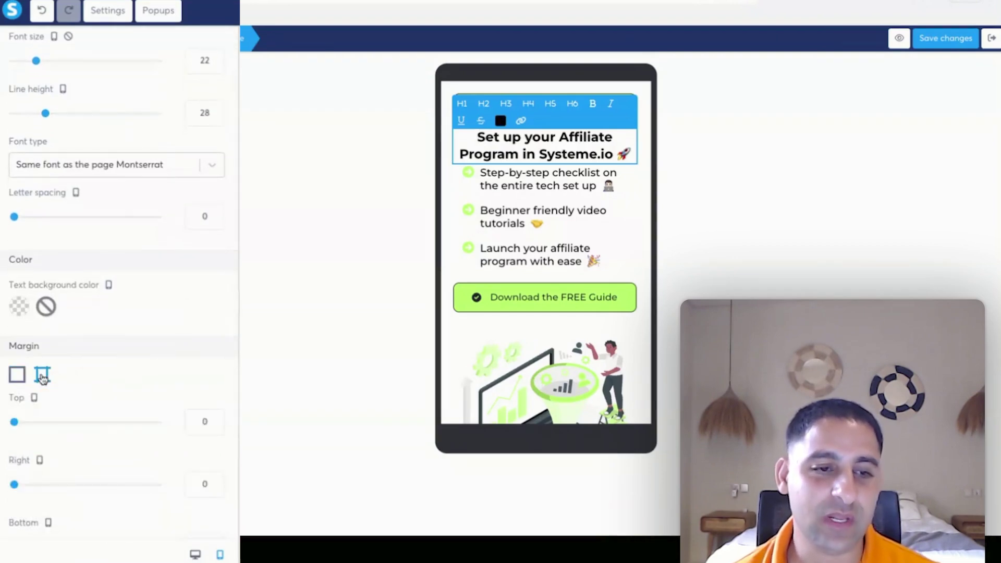
scroll(130, 376, down, 1)
click(197, 362)
text(1)
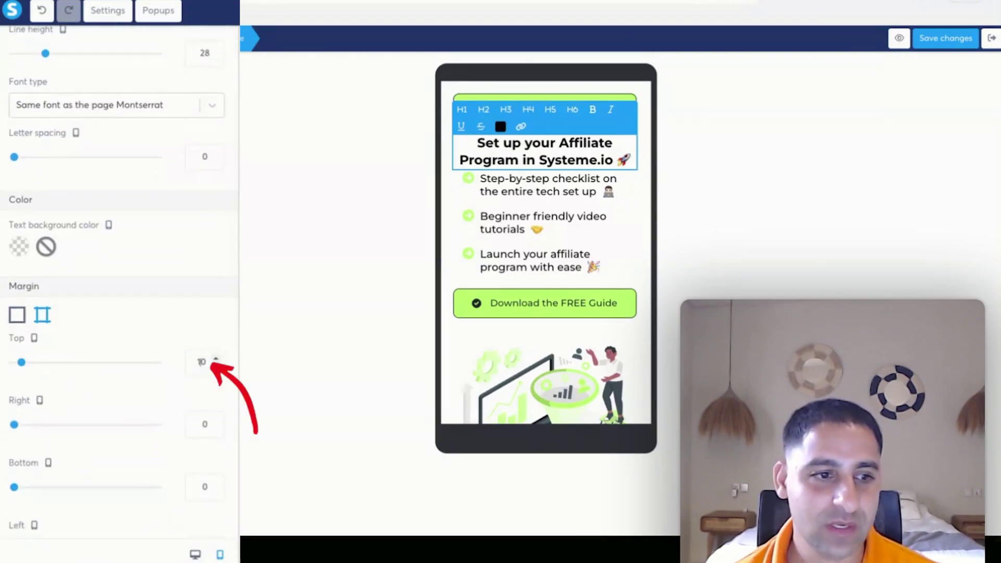
click(197, 484)
text(1)
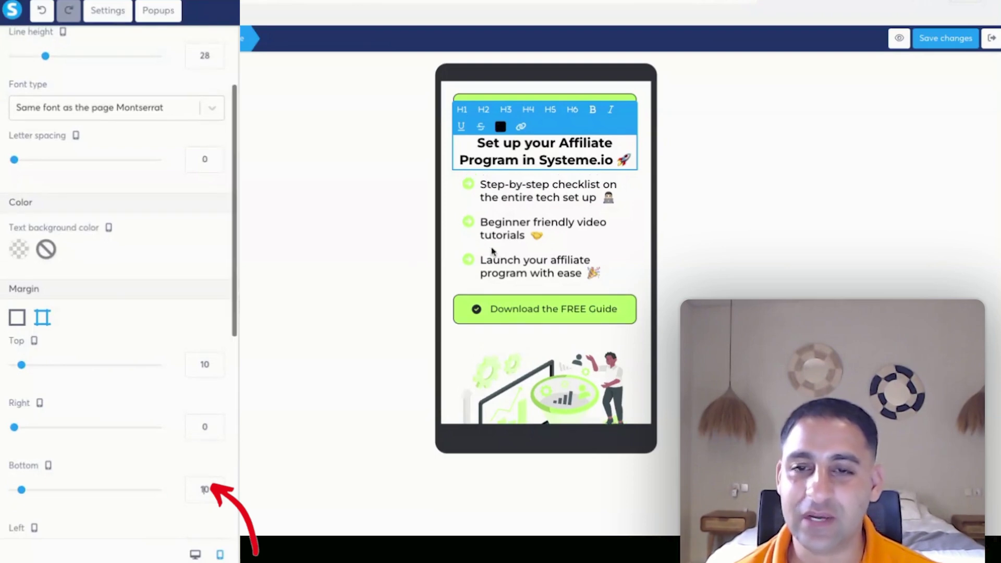
click(459, 199)
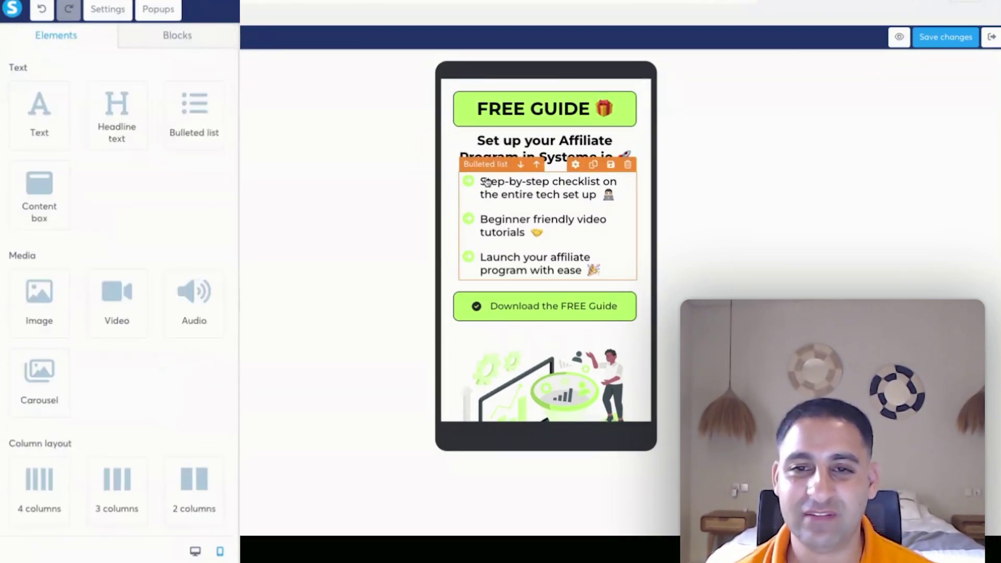
Shrink the bulleted checklist's icon size from 20 to 18 on mobile.
click(494, 144)
scroll(23, 417, down, 3)
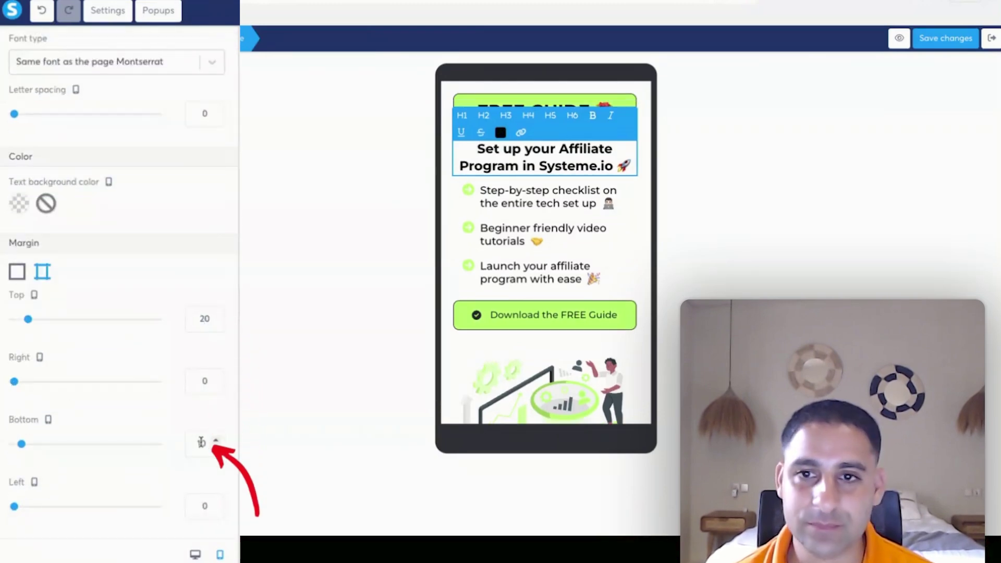
click(517, 212)
click(546, 209)
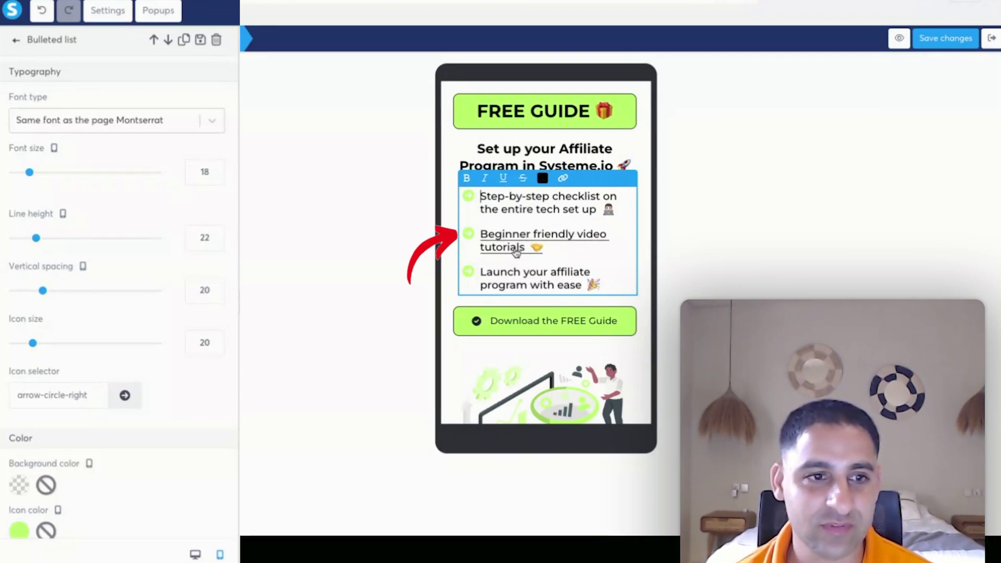
click(216, 348)
click(216, 348)
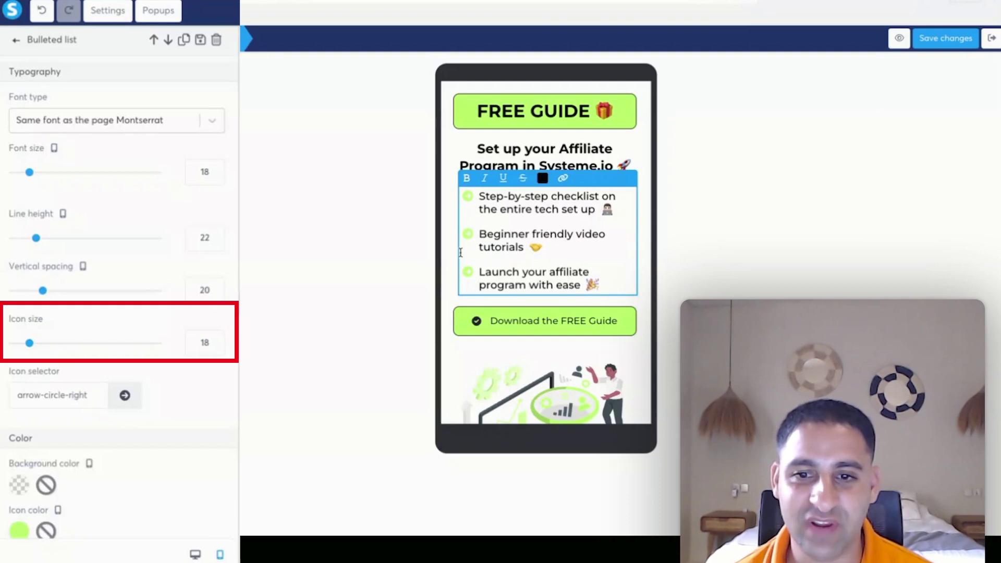
click(446, 297)
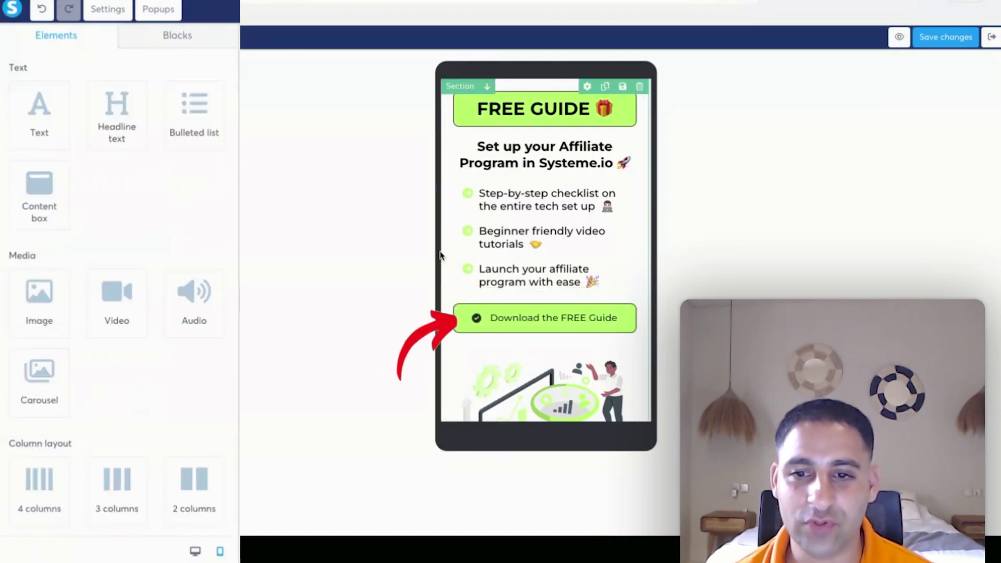
scroll(447, 290, down, 2)
Resize the mobile illustration to 240, centre-align it, and save the page.
click(469, 303)
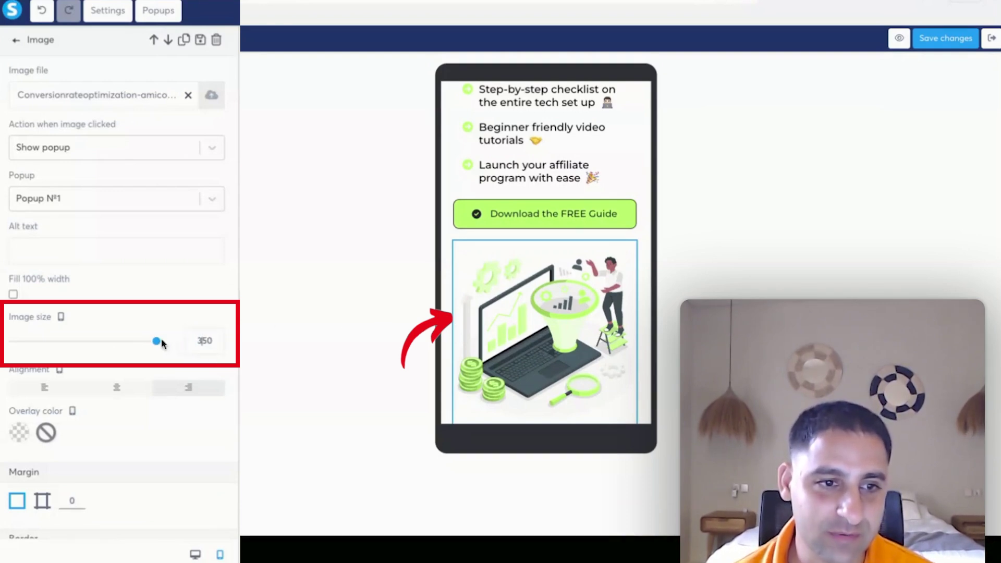
drag(157, 342, 125, 344)
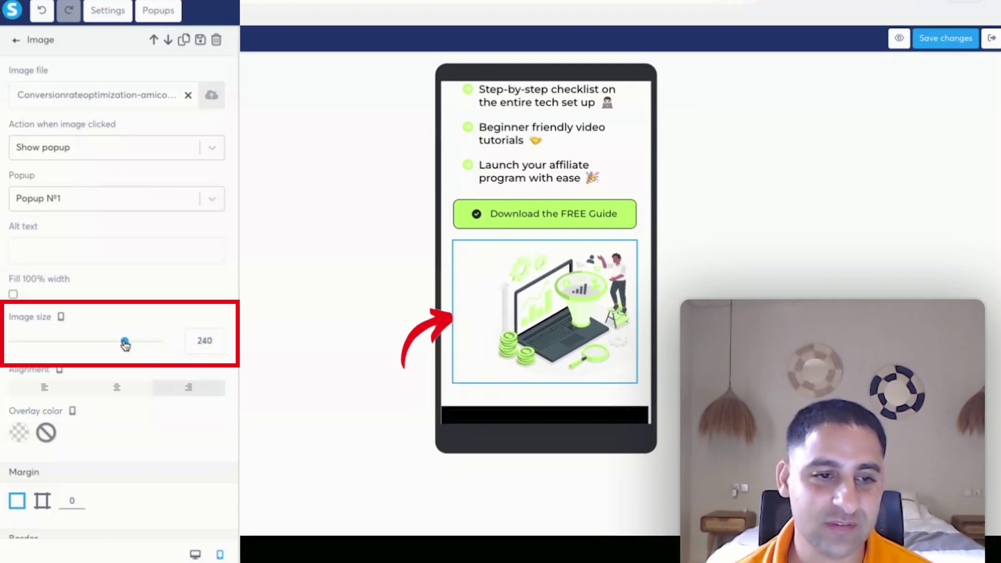
click(134, 388)
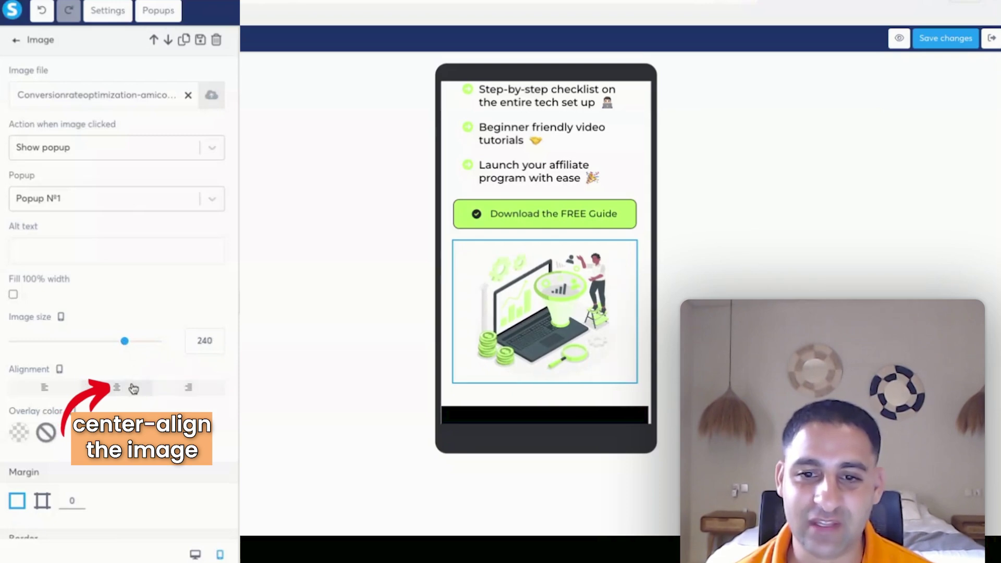
click(417, 382)
scroll(503, 369, up, 3)
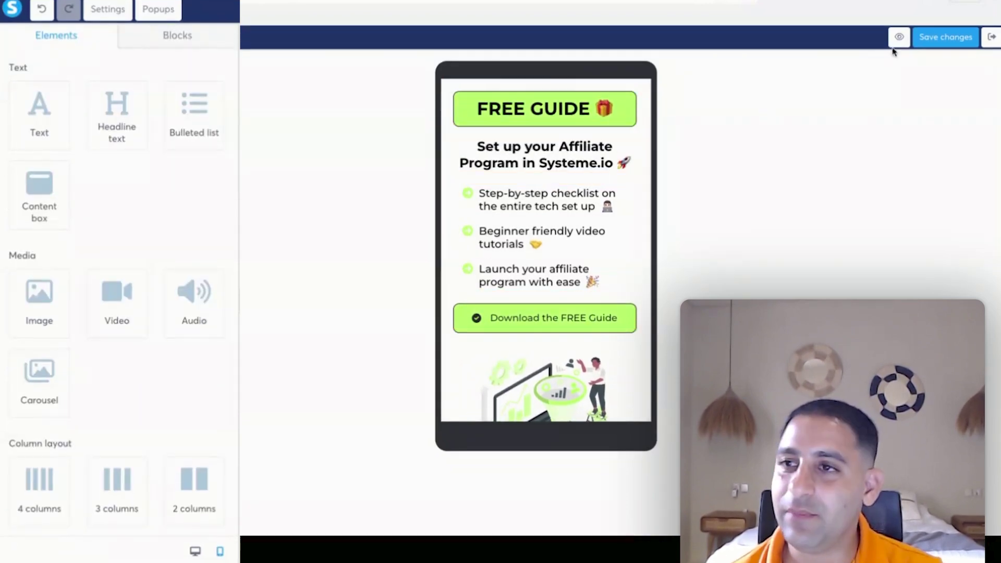
click(955, 40)
Emulate the footer burger menu Open and Close, then return to desktop layout.
scroll(634, 361, down, 5)
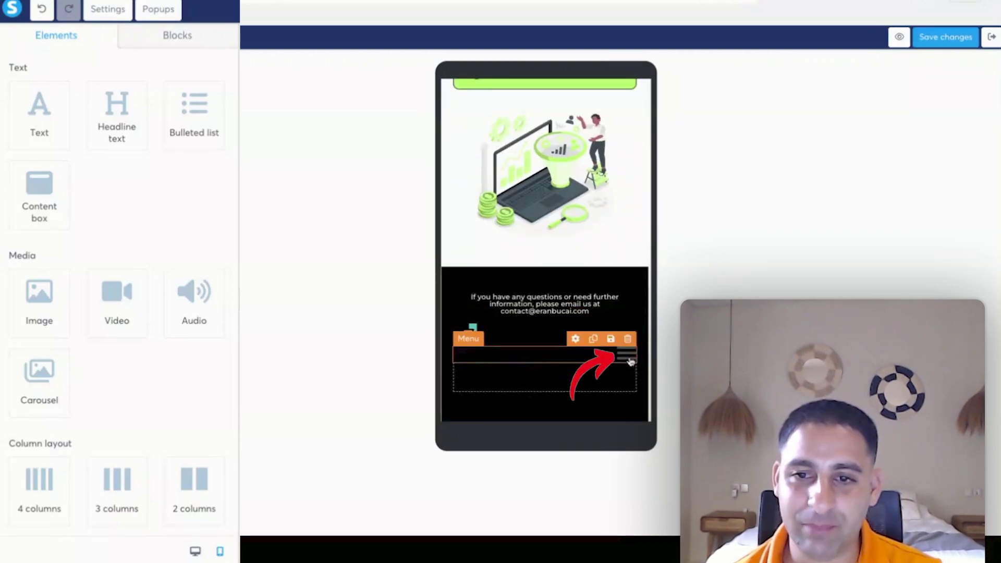
click(628, 359)
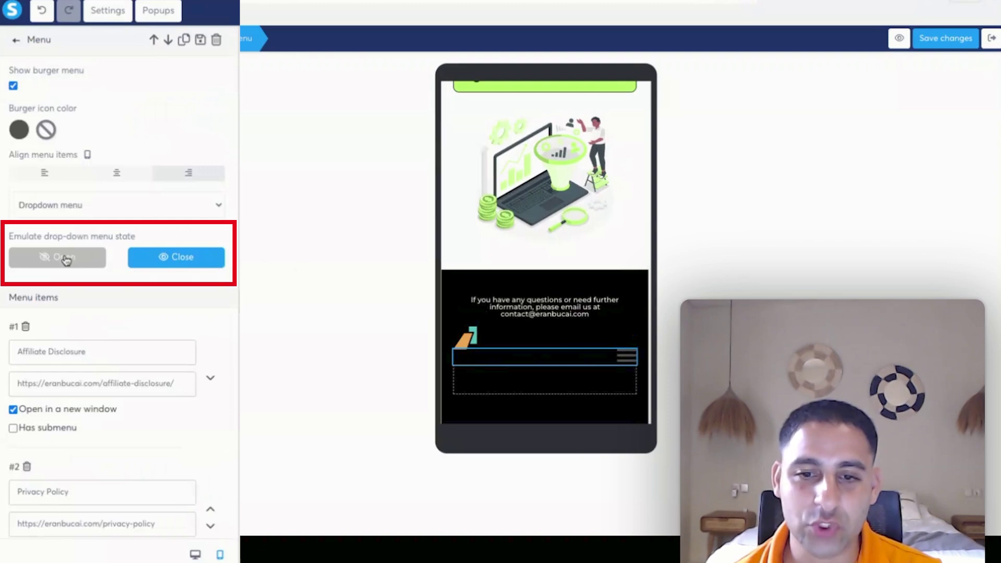
click(66, 259)
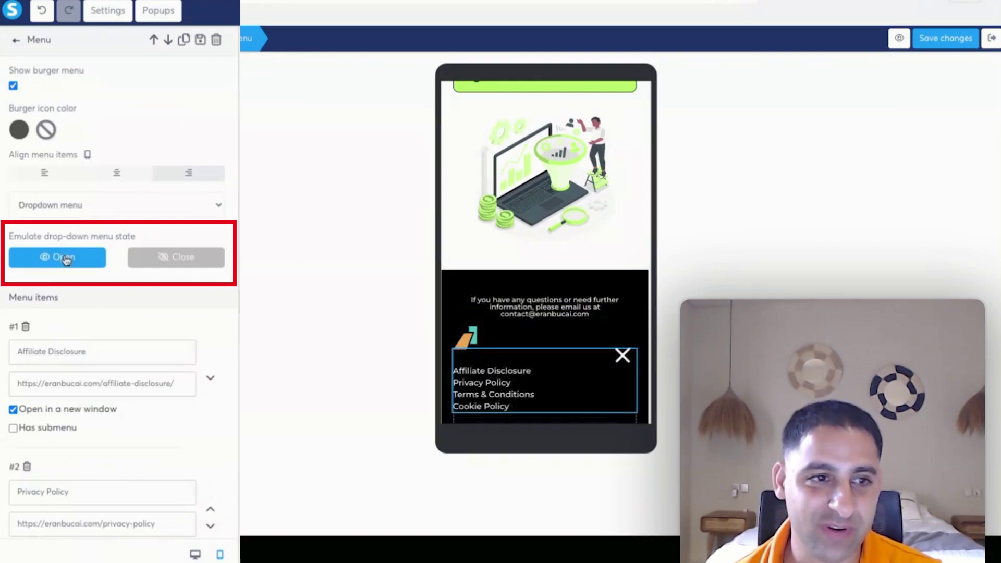
click(179, 261)
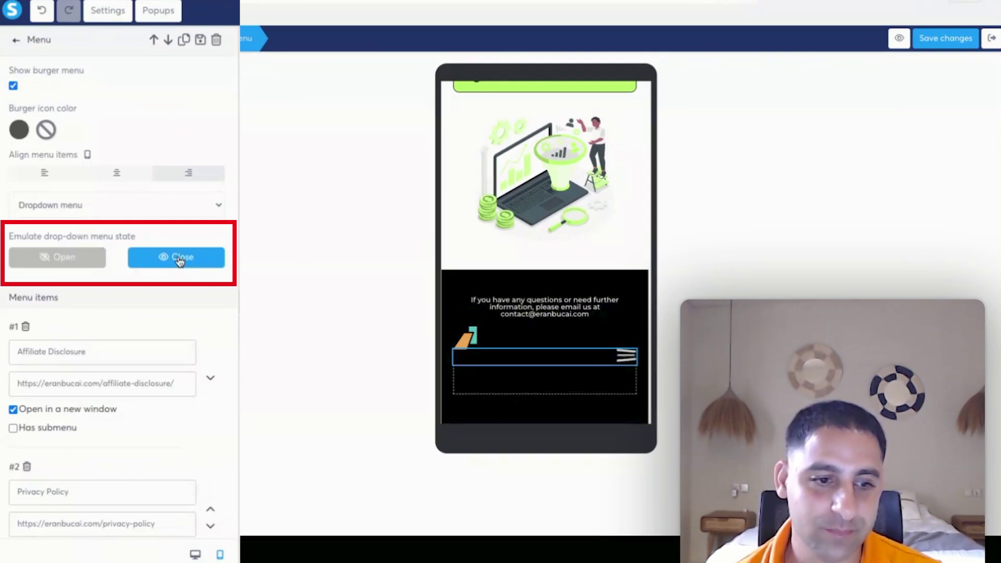
click(195, 543)
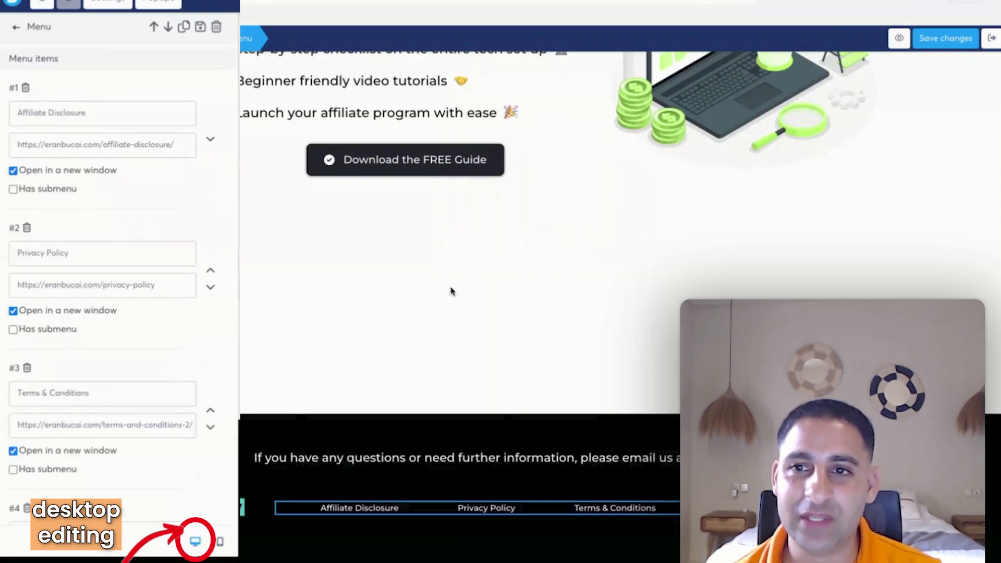
click(451, 291)
scroll(452, 291, up, 3)
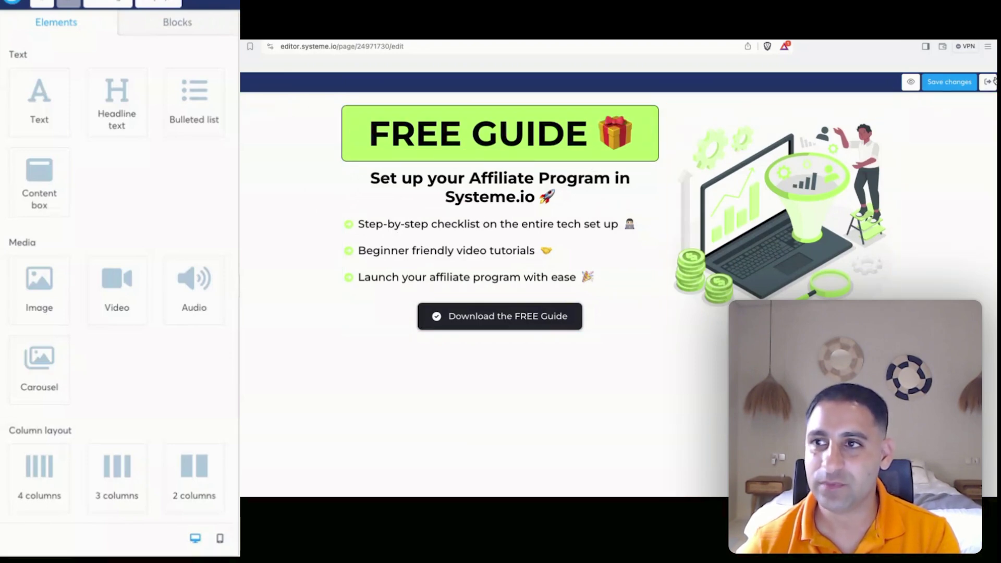
Save the opt-in page and go to the Thanks (affiliate pgm setup guide) step configuration.
click(949, 80)
click(108, 4)
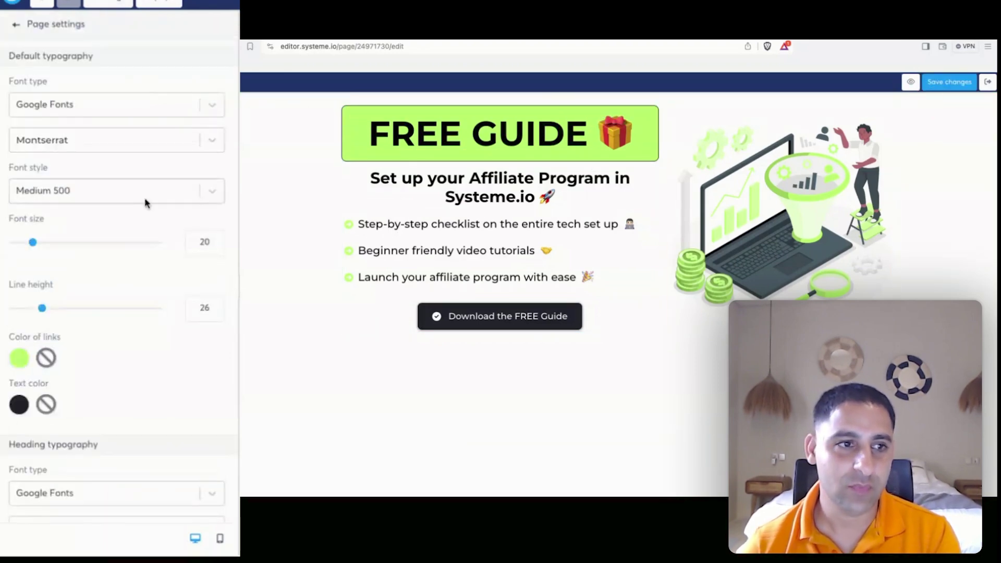
scroll(145, 204, down, 10)
scroll(145, 203, up, 10)
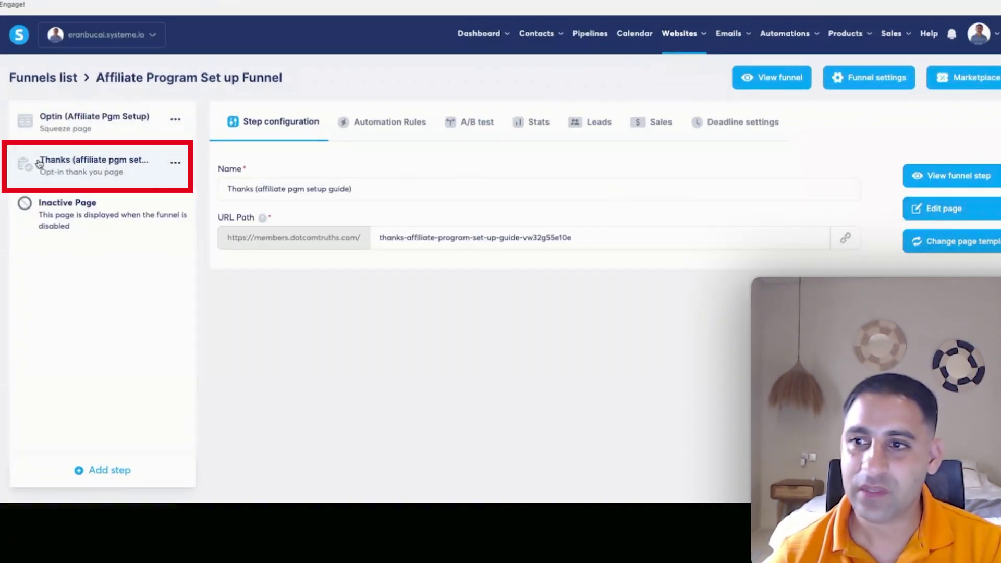
Edit the thank-you page and switch its section width to Full page, then back to Wide.
click(960, 208)
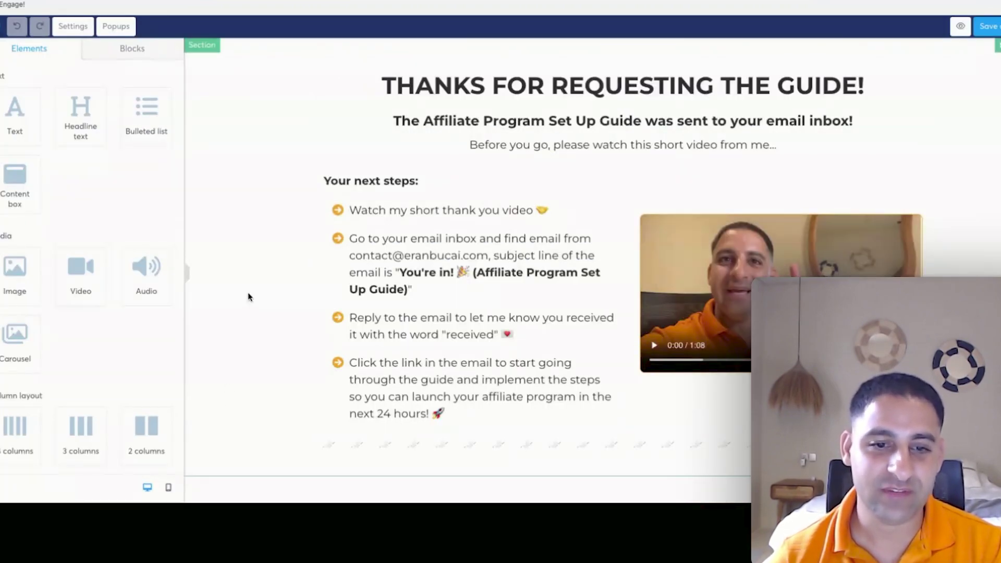
click(351, 210)
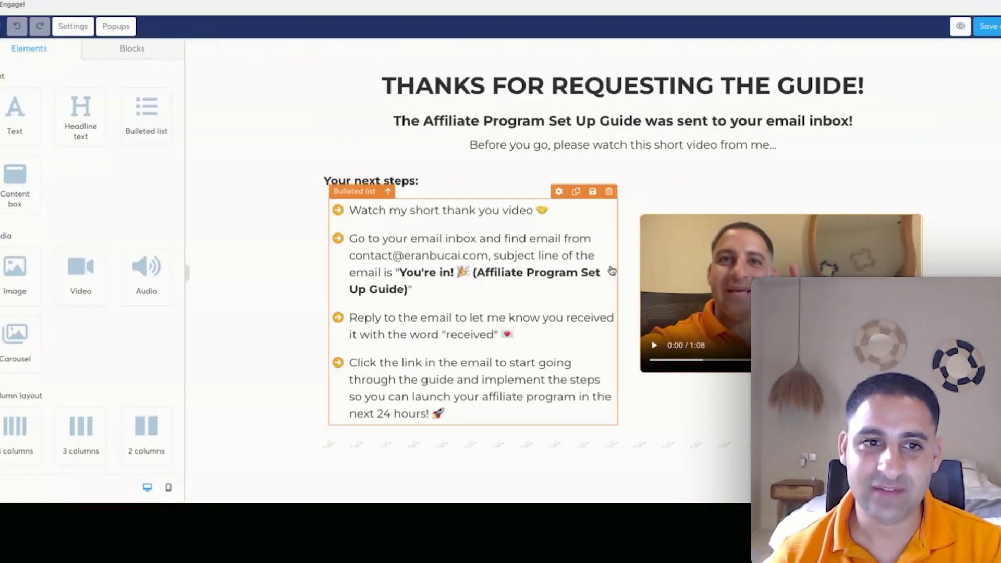
click(217, 145)
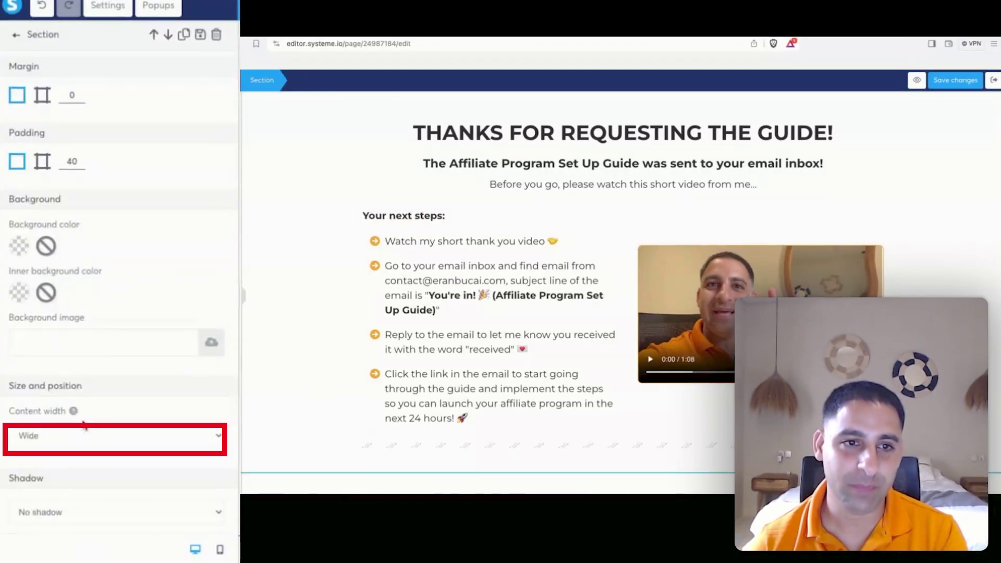
click(85, 425)
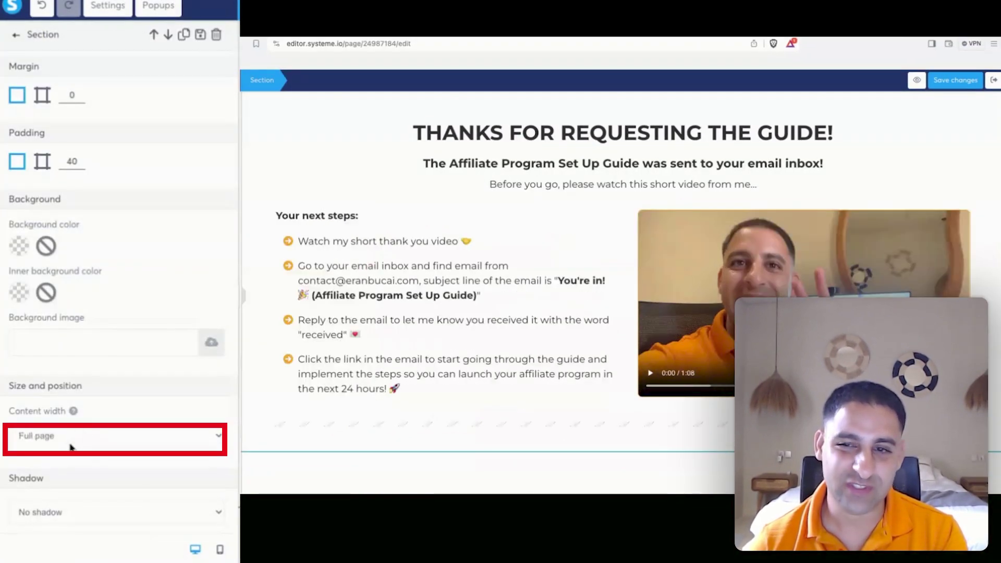
click(71, 443)
click(295, 329)
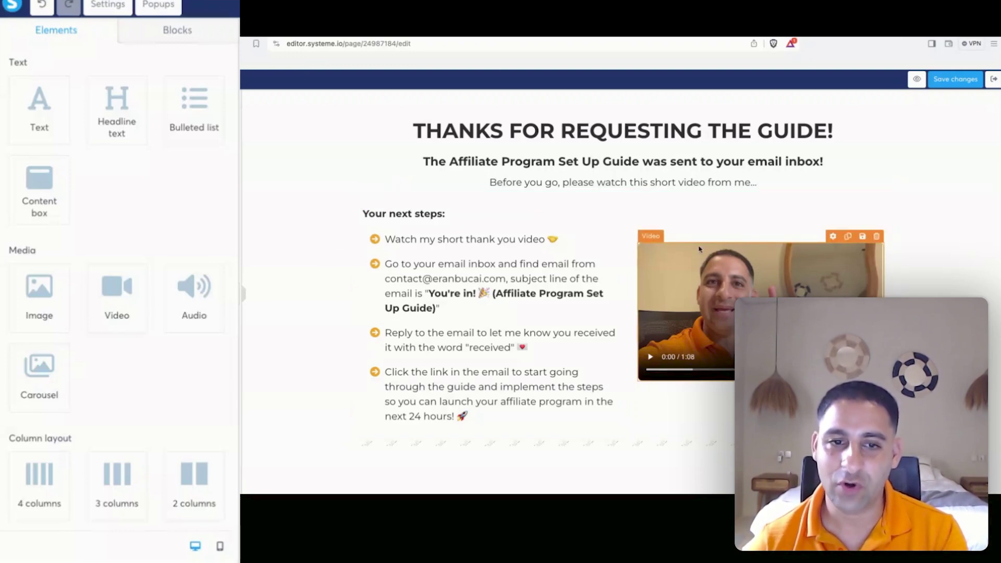
In mobile layout, raise the thank-you headline's font size to 25, then restore 24.
click(220, 550)
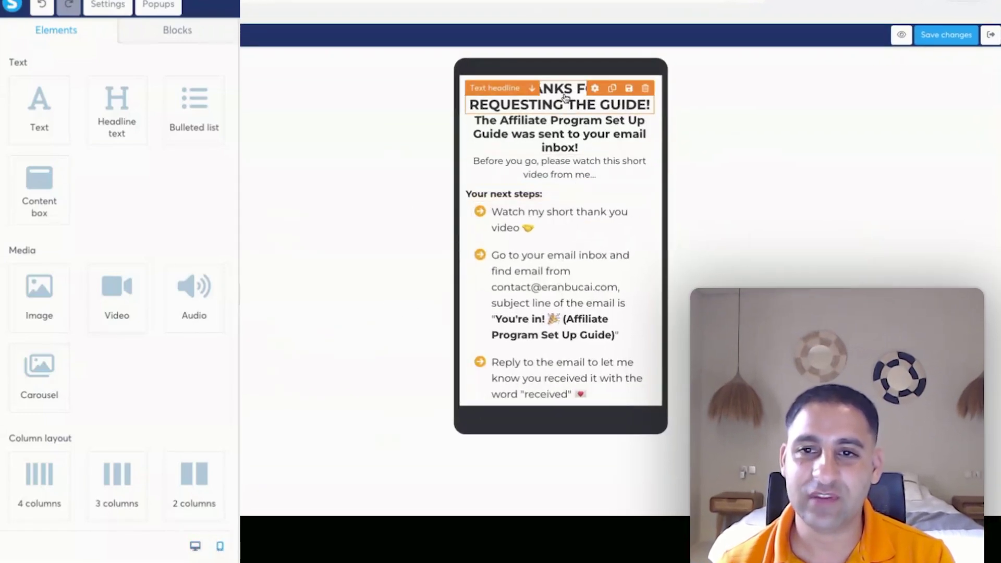
click(567, 98)
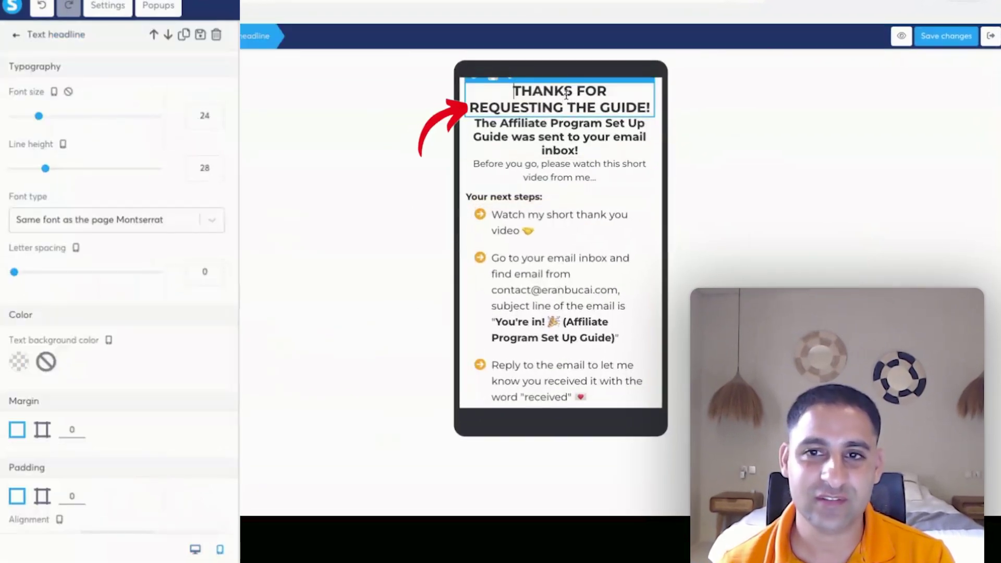
click(216, 113)
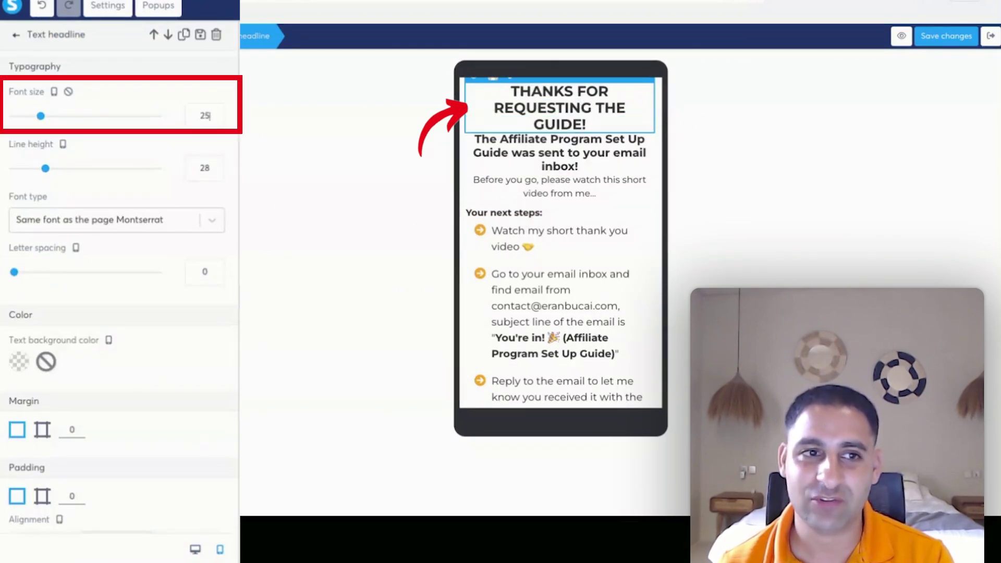
click(215, 120)
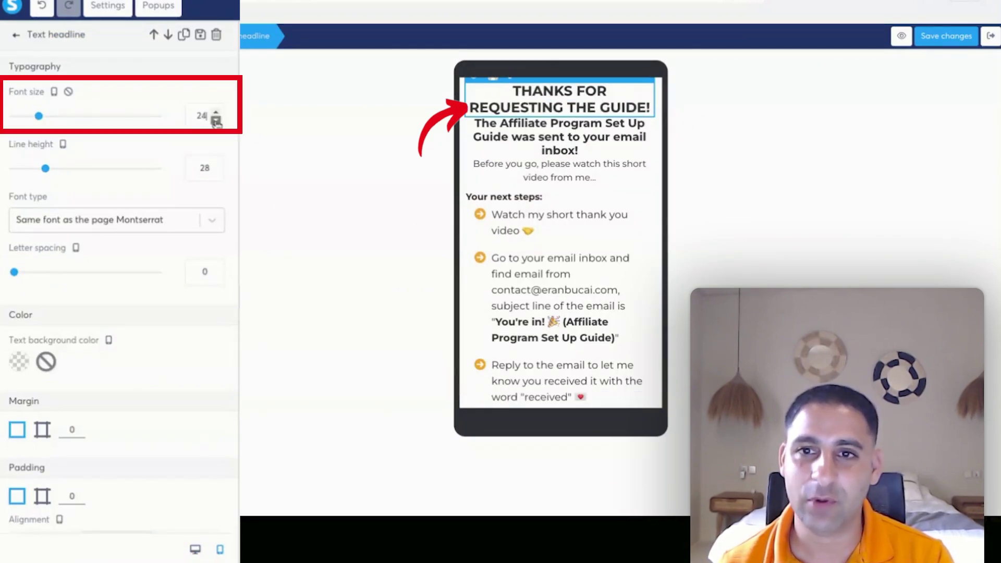
click(591, 138)
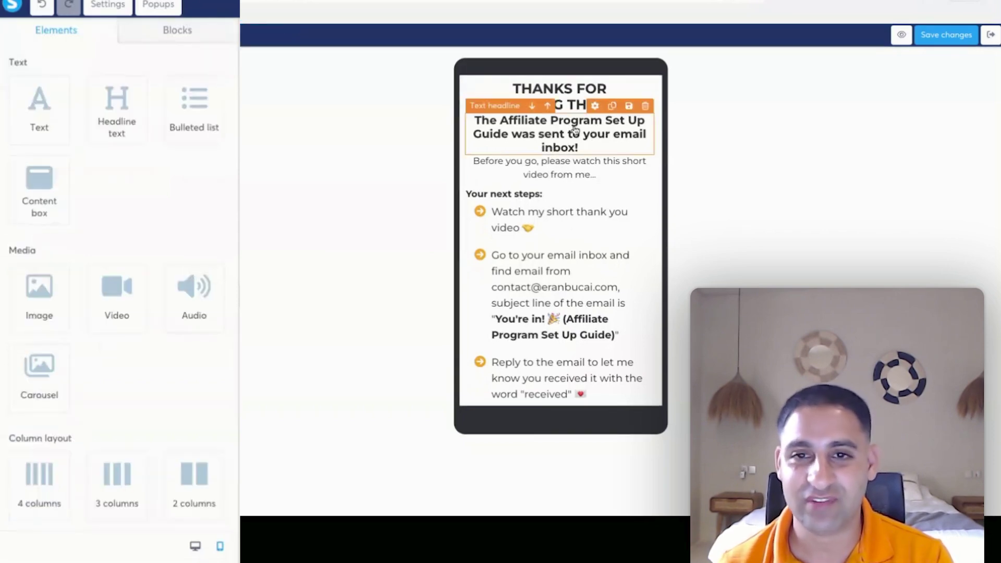
Set the subheading to font size 17, line height 20 and top margin 20.
click(575, 129)
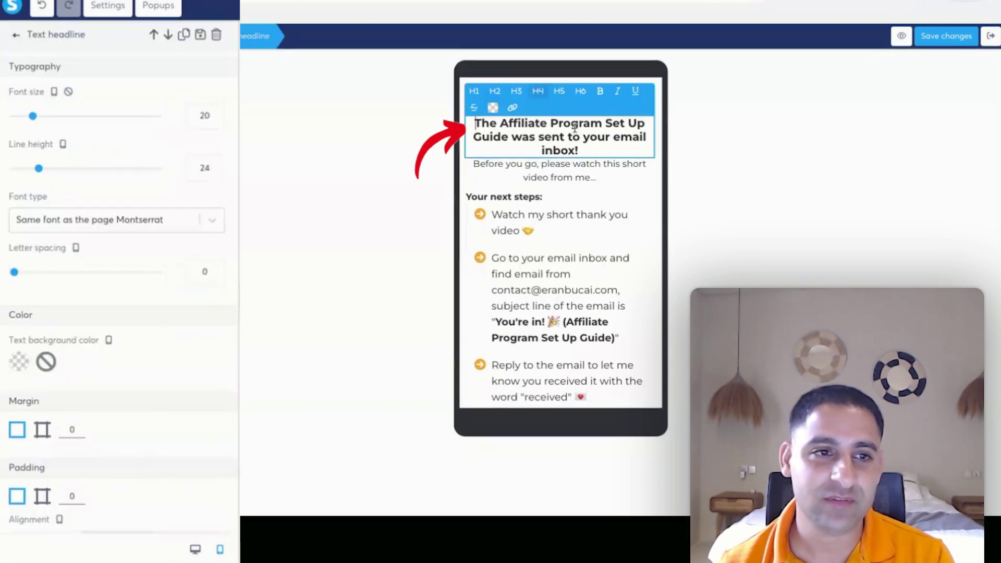
click(215, 121)
click(215, 121)
click(215, 120)
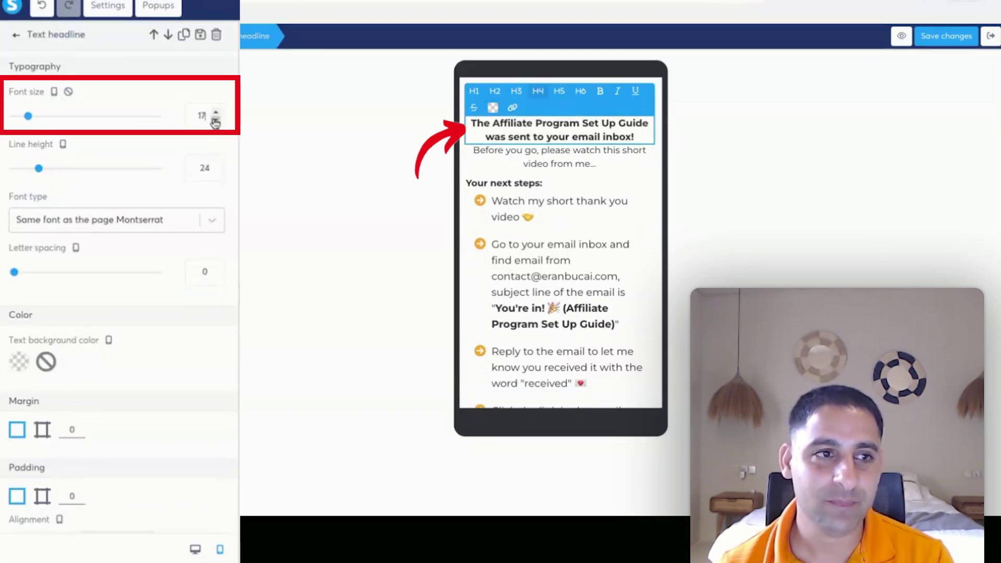
drag(202, 167, 209, 168)
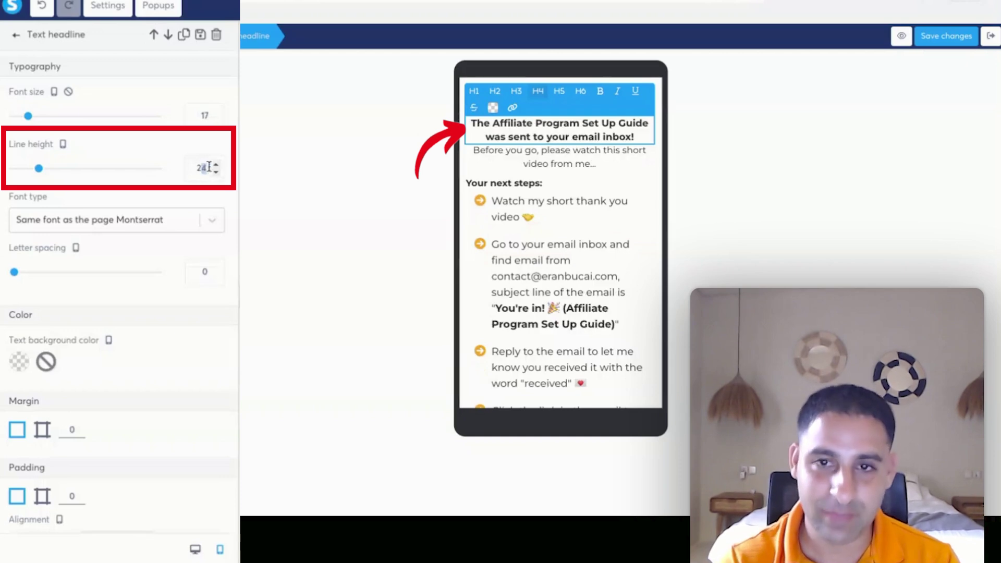
text(0)
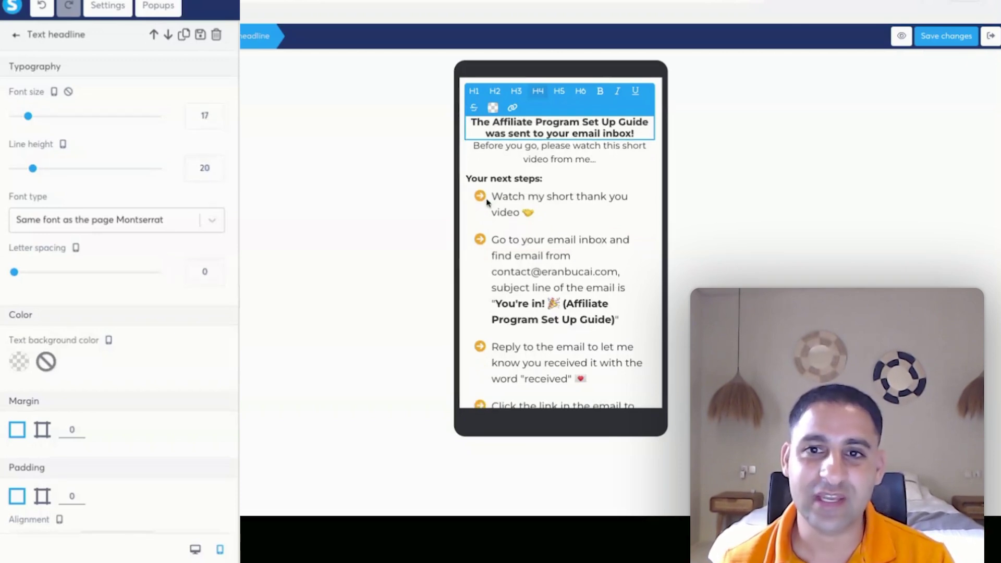
click(42, 430)
click(198, 476)
text(20)
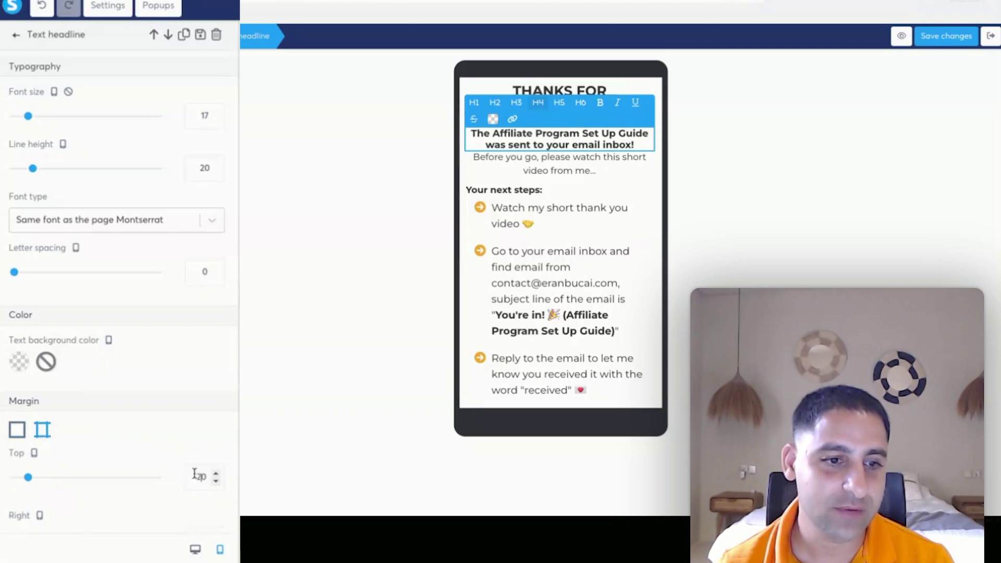
scroll(197, 459, down, 3)
click(344, 313)
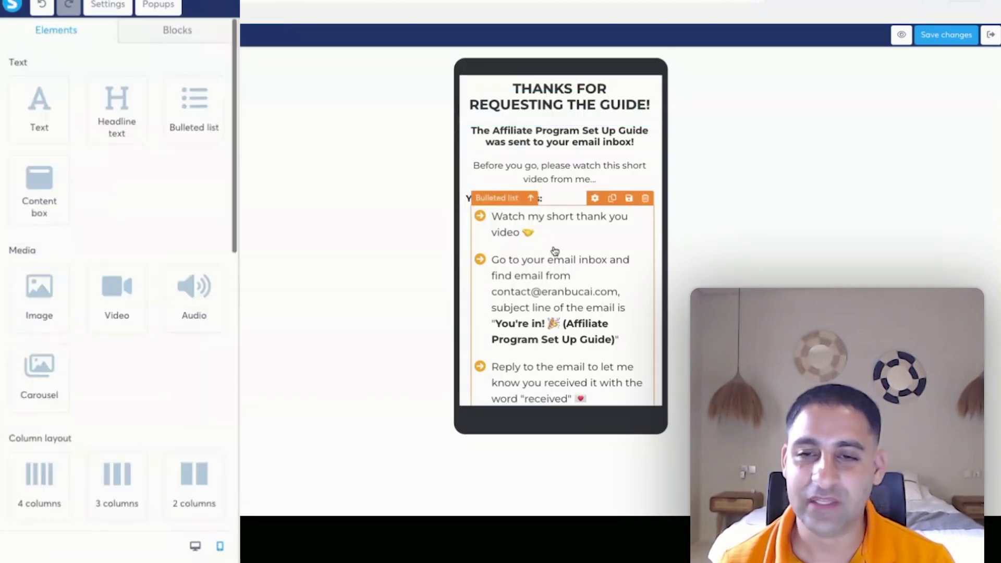
Shrink the 'Before you go…' text to font size 12.
click(579, 166)
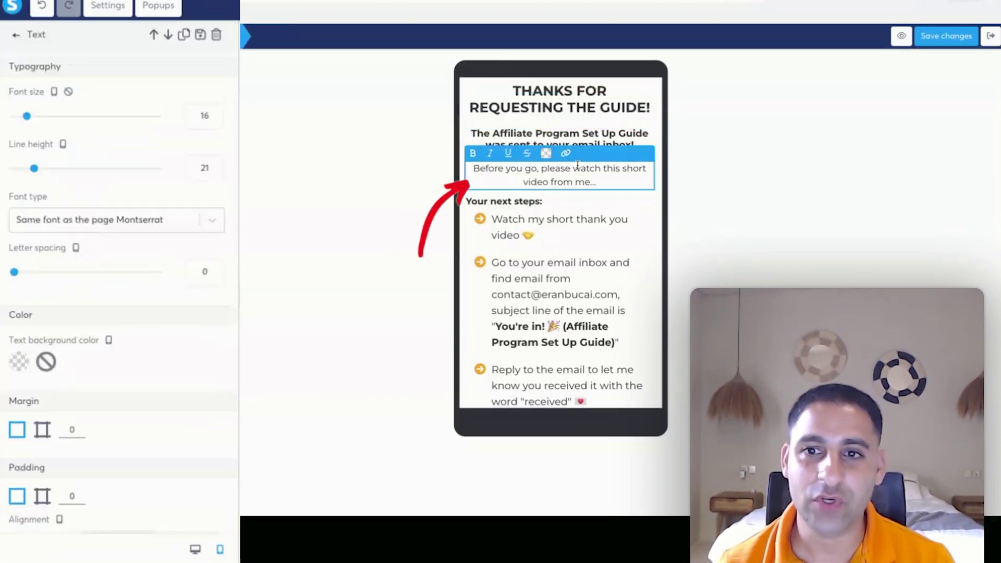
click(216, 123)
click(216, 123)
Shrink the Before you go text to size 12.
click(216, 124)
click(216, 123)
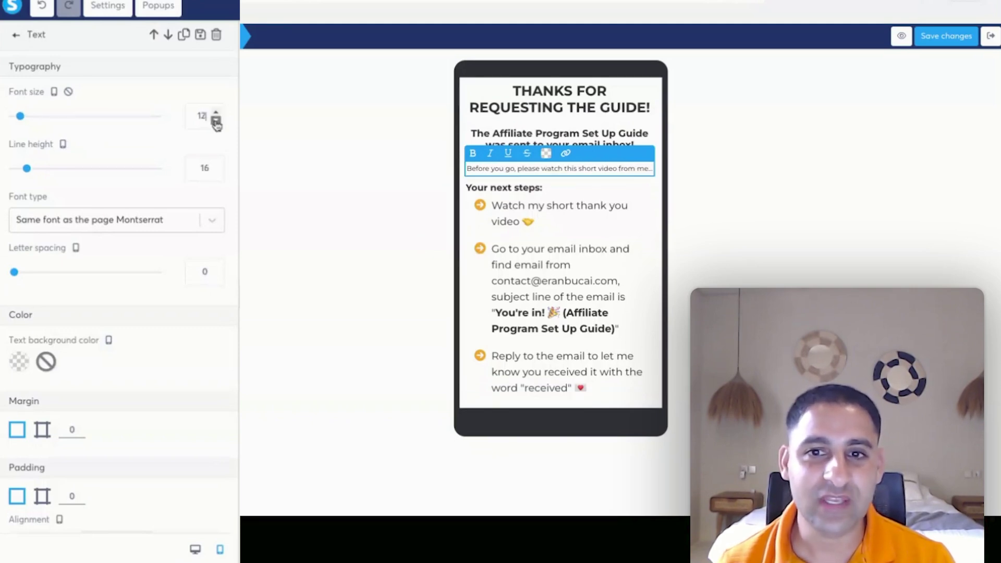
click(510, 222)
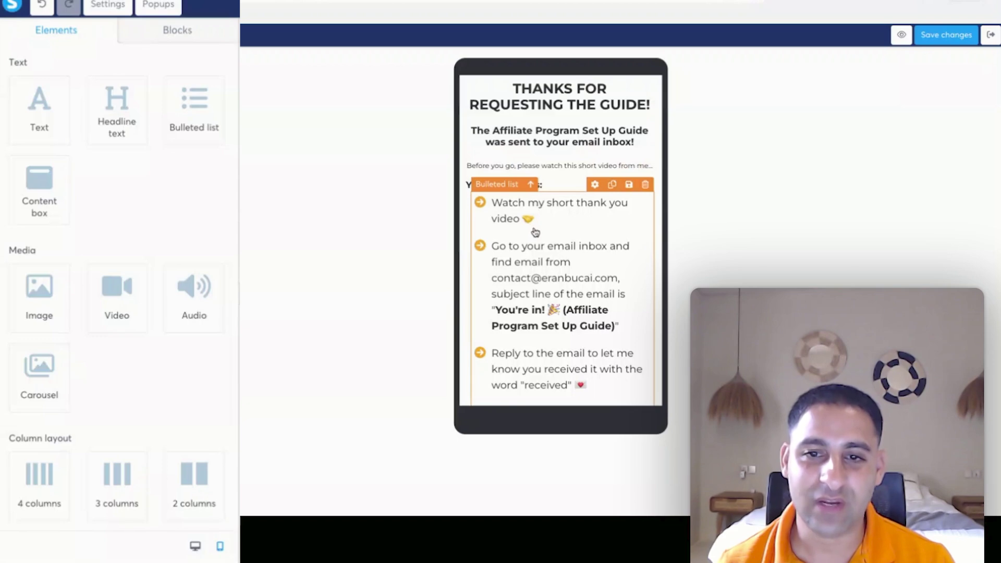
scroll(535, 232, down, 3)
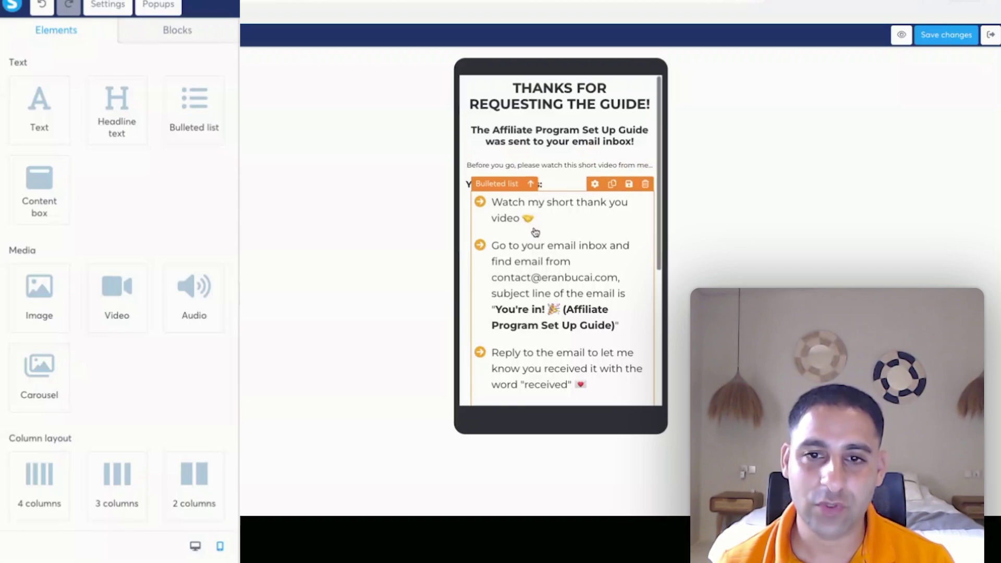
Turn on Reverse row columns on mobile for the steps-and-video row.
click(468, 230)
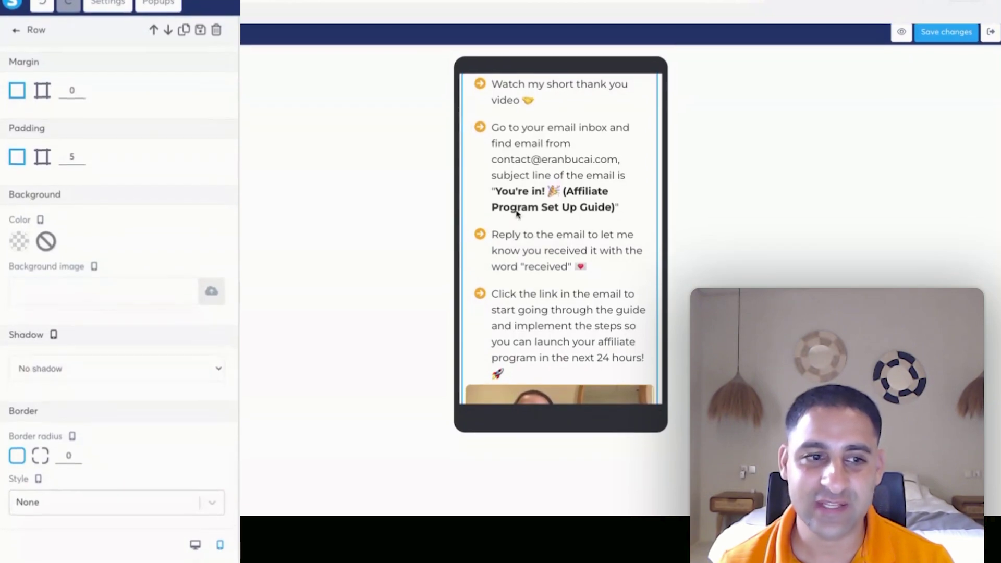
scroll(191, 443, down, 5)
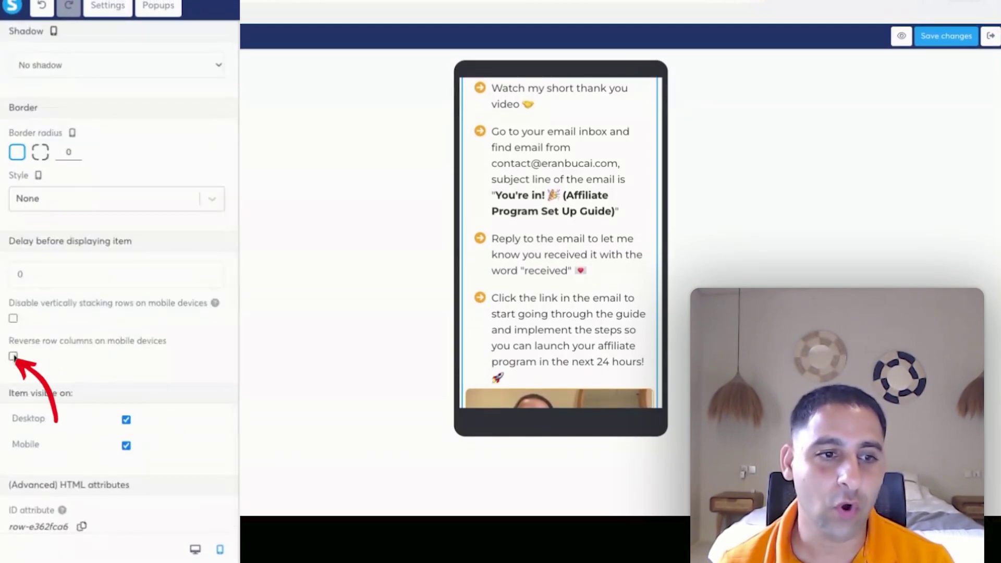
click(13, 356)
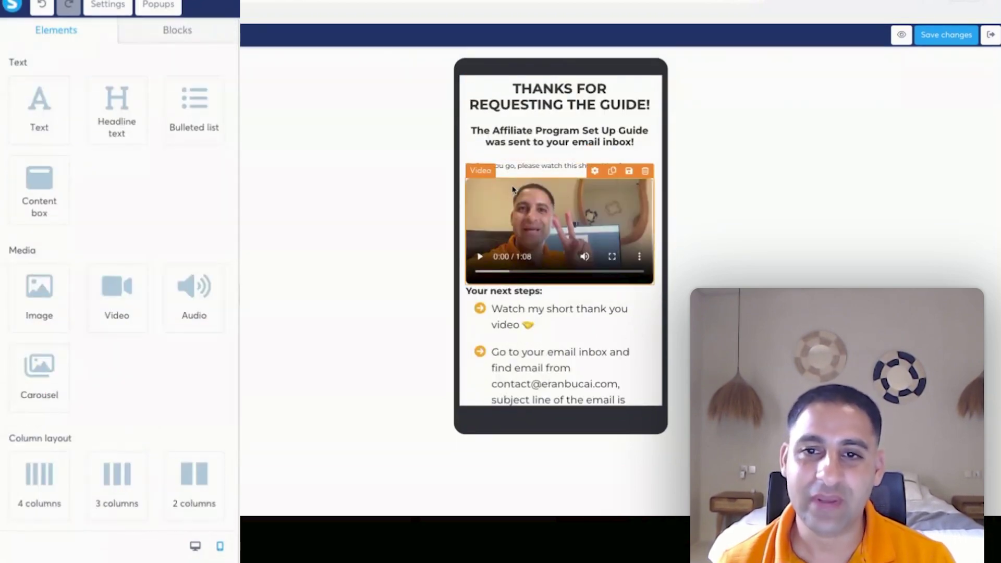
Set the thank-you video's mobile margin to 20.
click(513, 188)
scroll(175, 301, down, 4)
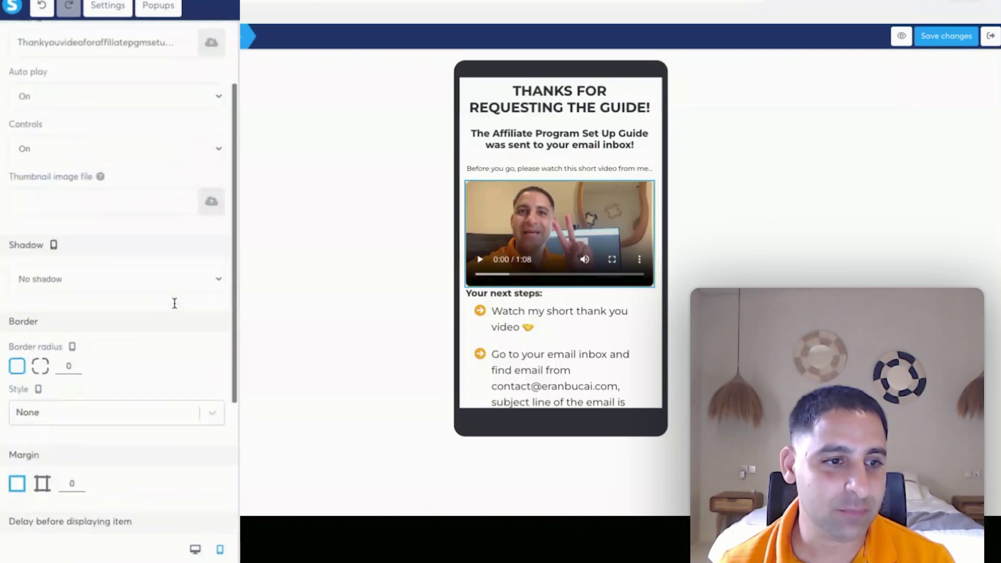
text(20)
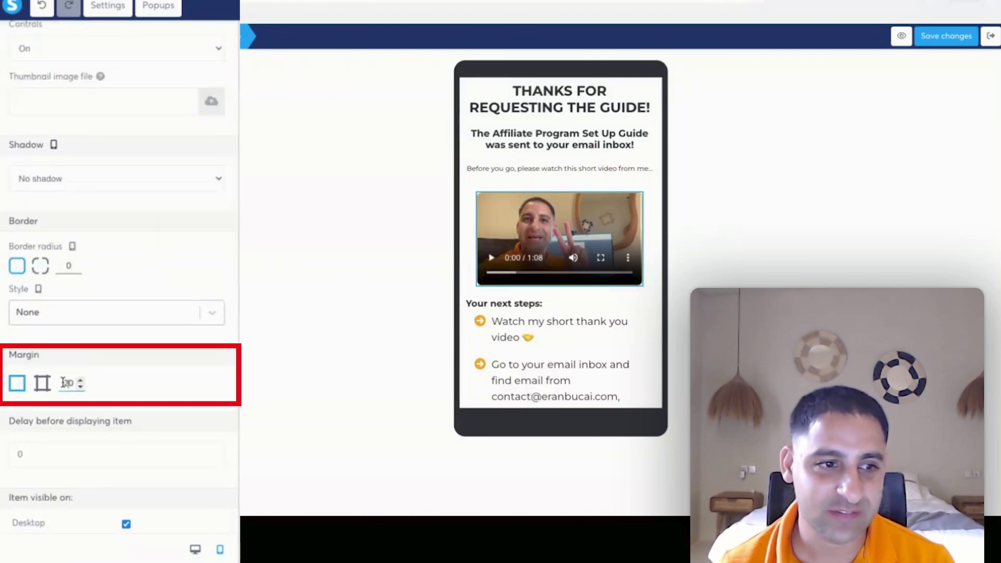
click(510, 180)
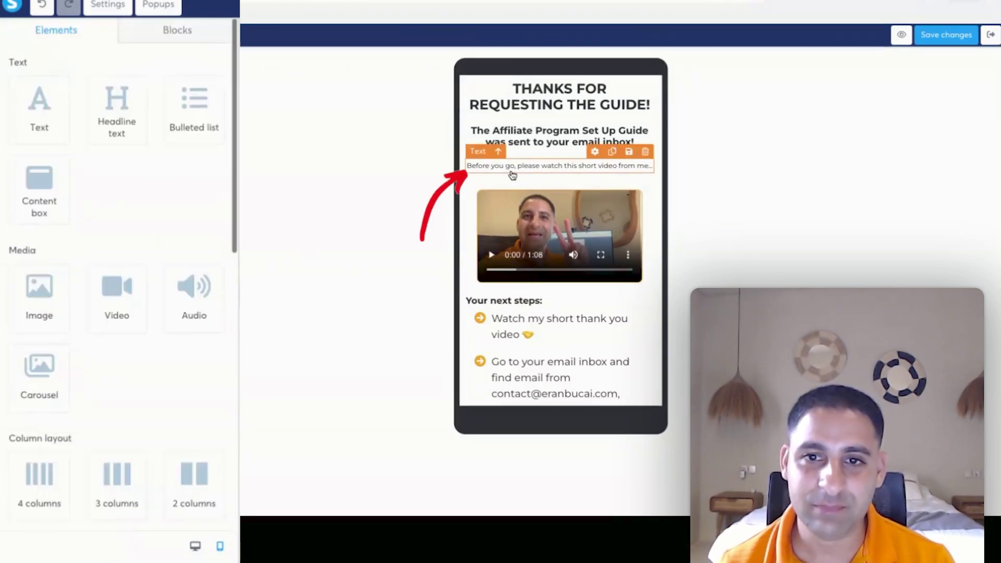
Switch the video margin to separate sides and set its top margin to 10.
click(524, 169)
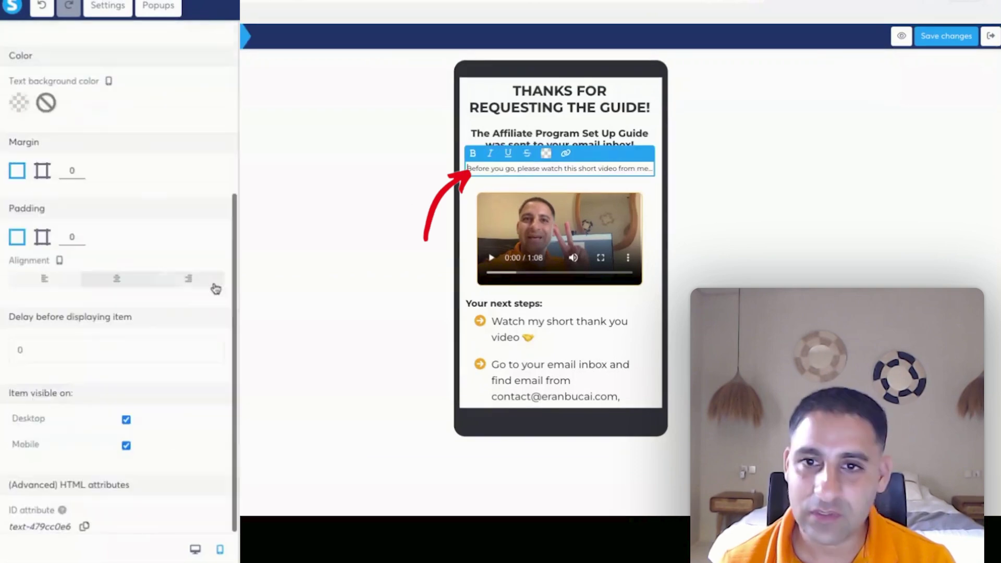
click(634, 209)
scroll(634, 210, down, 2)
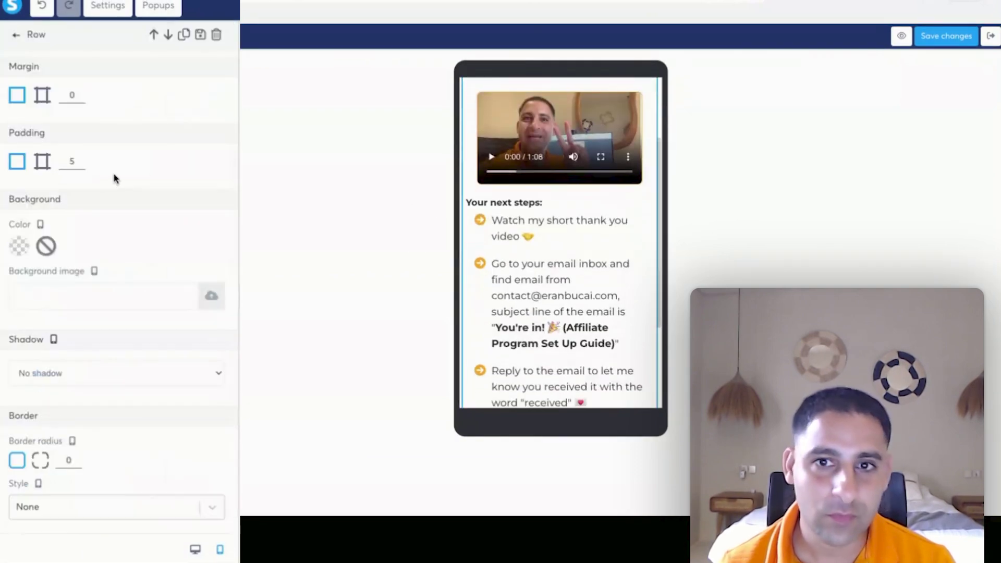
scroll(127, 237, down, 1)
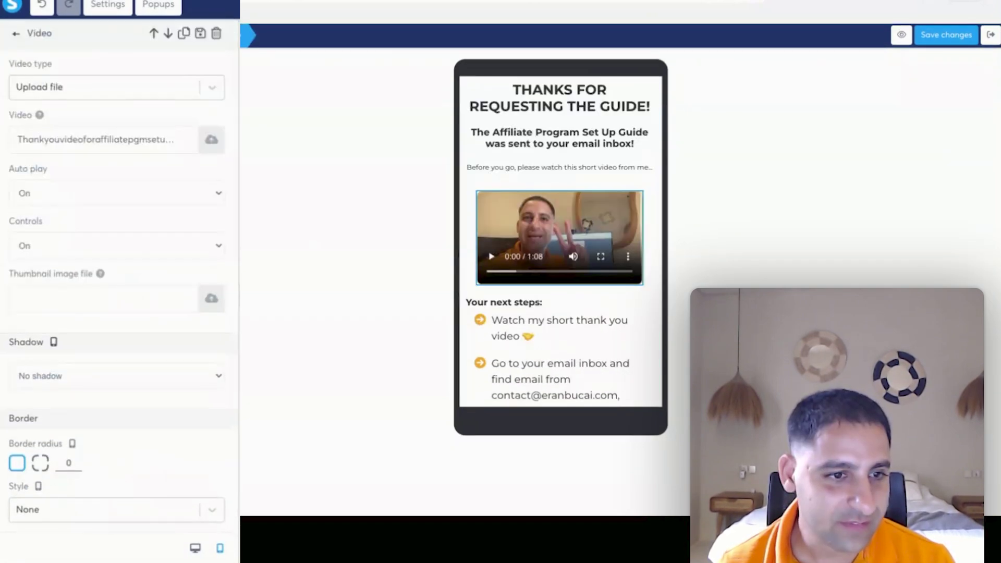
scroll(108, 330, down, 6)
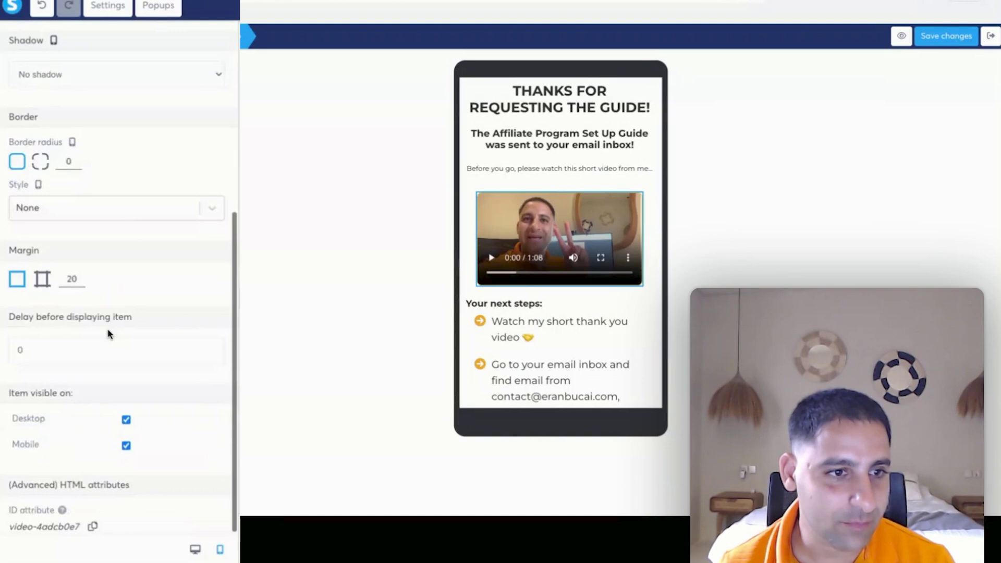
click(42, 280)
double_click(199, 327)
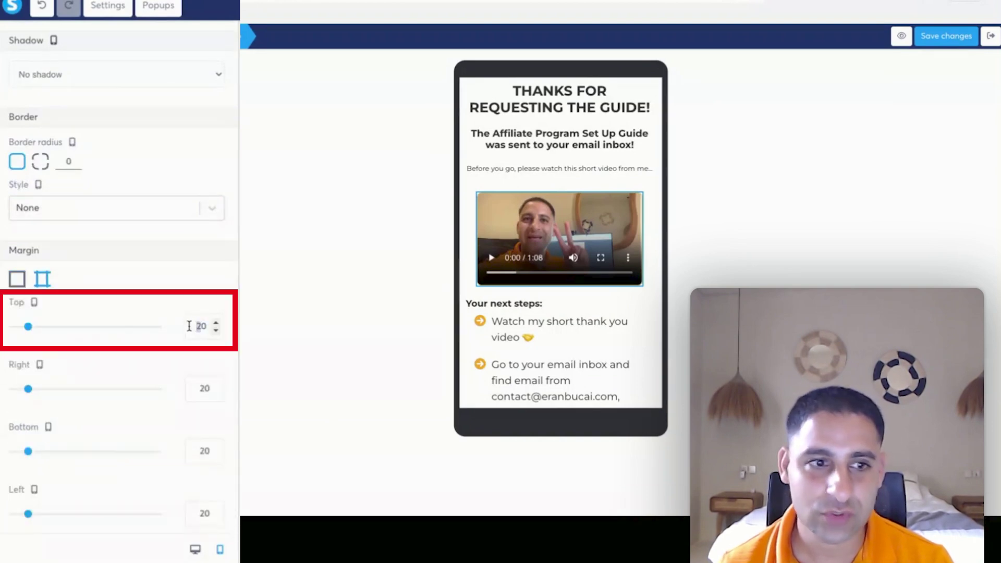
text(10)
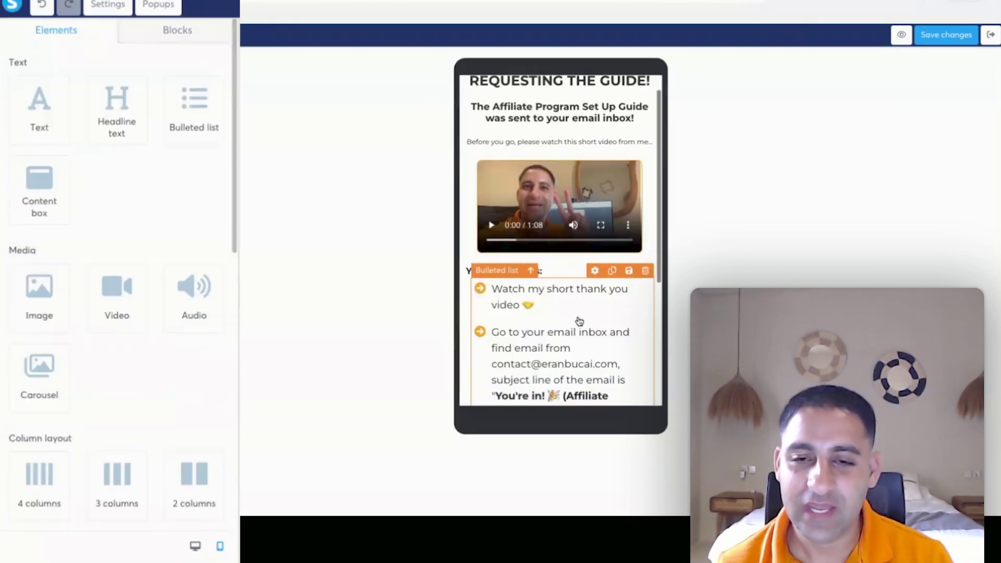
scroll(551, 235, down, 1)
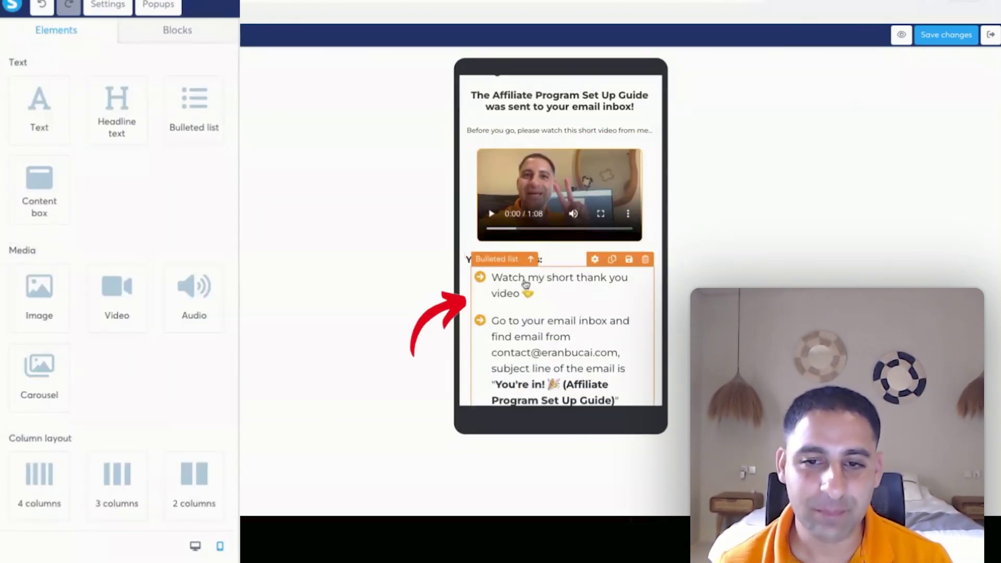
Set the next-steps bulleted list's line height to 20.
click(530, 296)
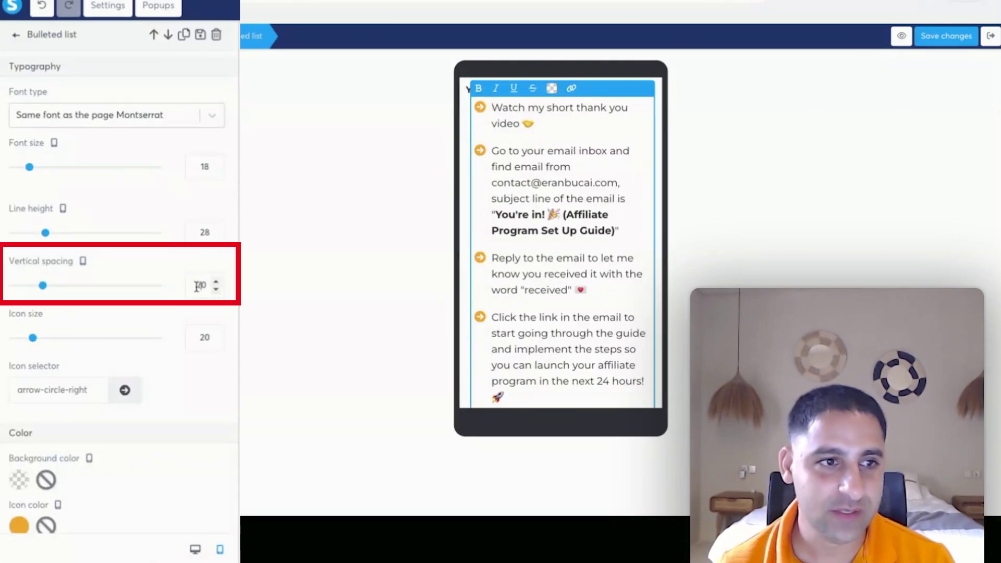
double_click(201, 233)
text(20)
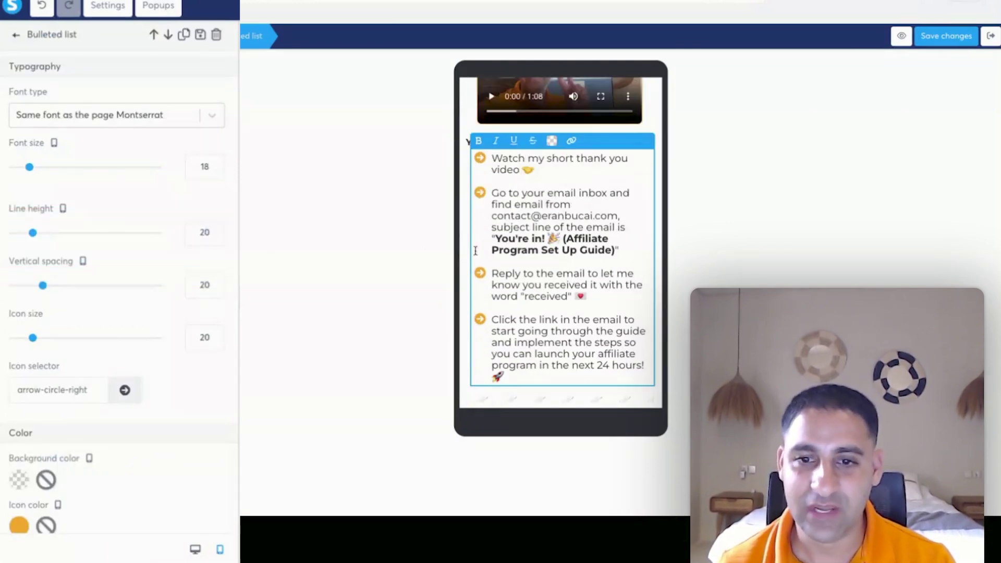
scroll(552, 259, up, 3)
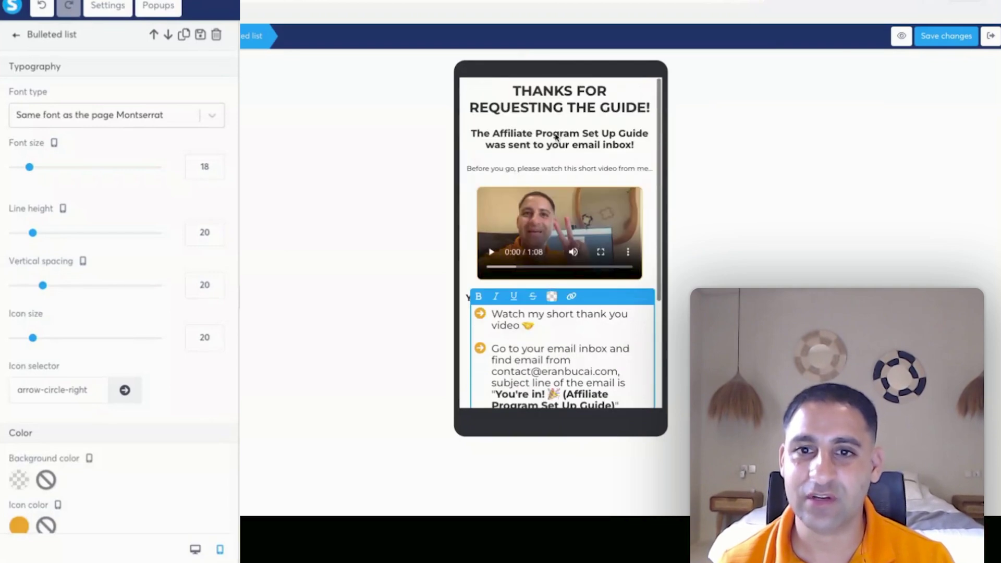
Enlarge the Before you go intro line to font size 14 and save the page.
click(536, 170)
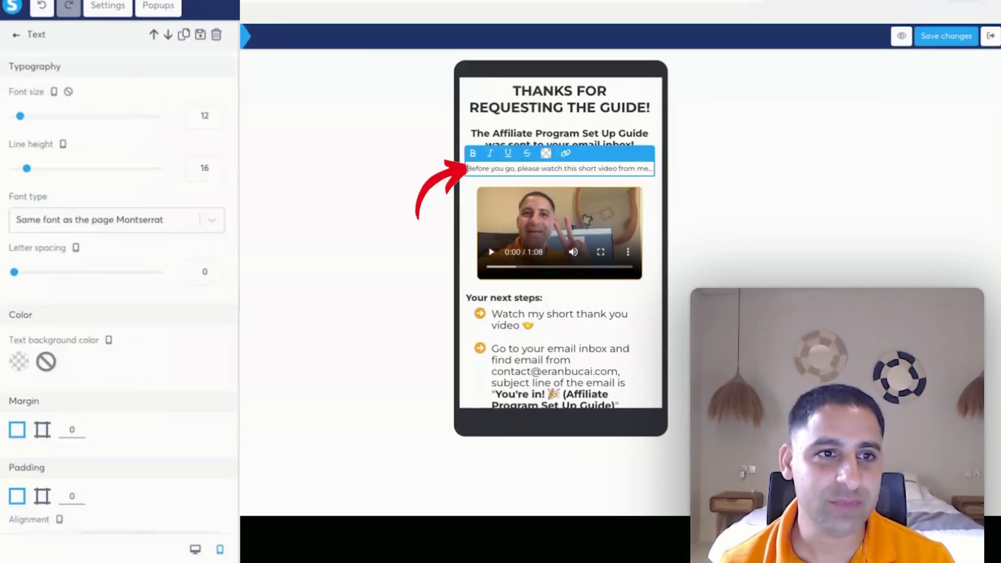
text(14)
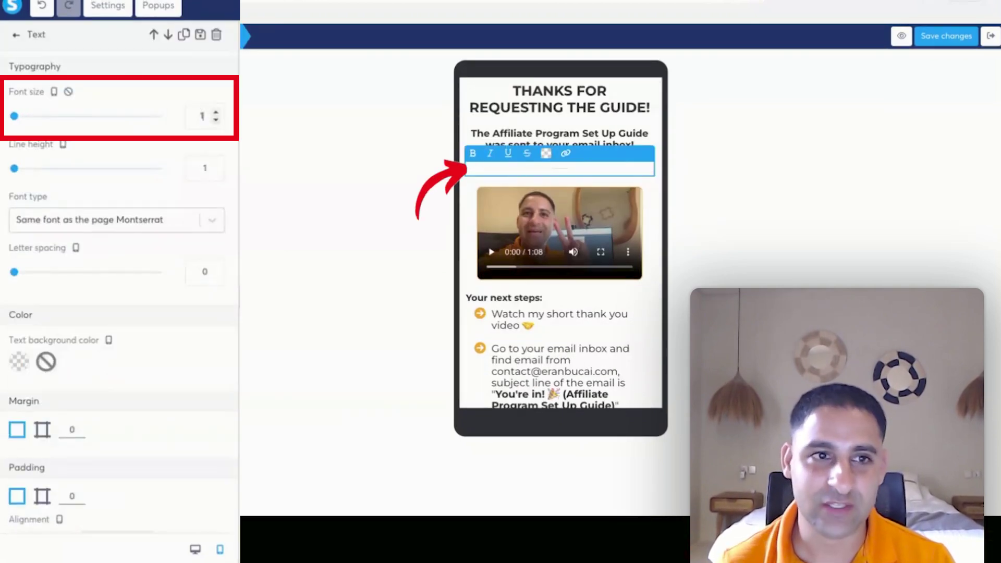
click(364, 206)
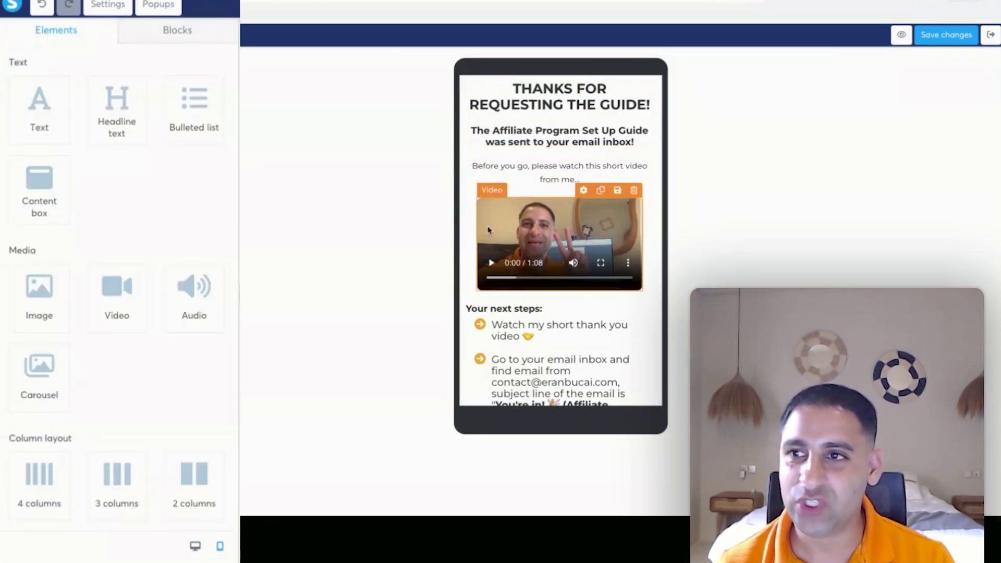
click(942, 37)
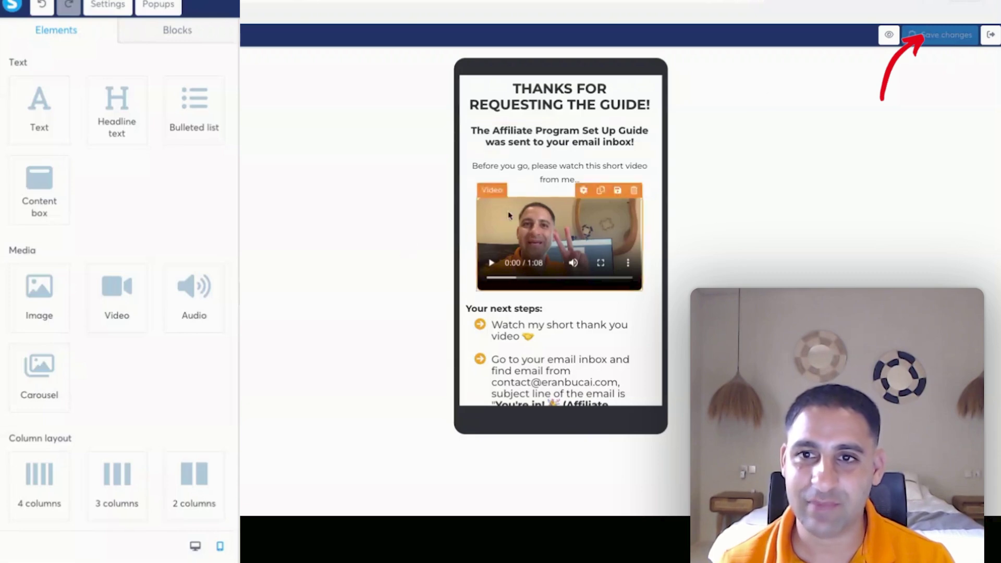
Set the list font size to 16 and switch the editor to the desktop layout.
click(639, 146)
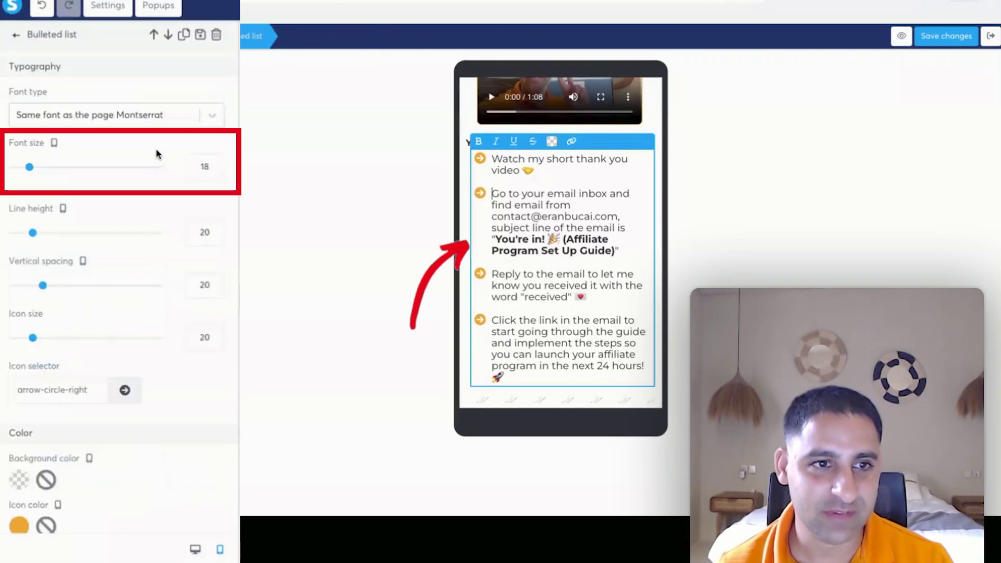
double_click(203, 167)
text(16)
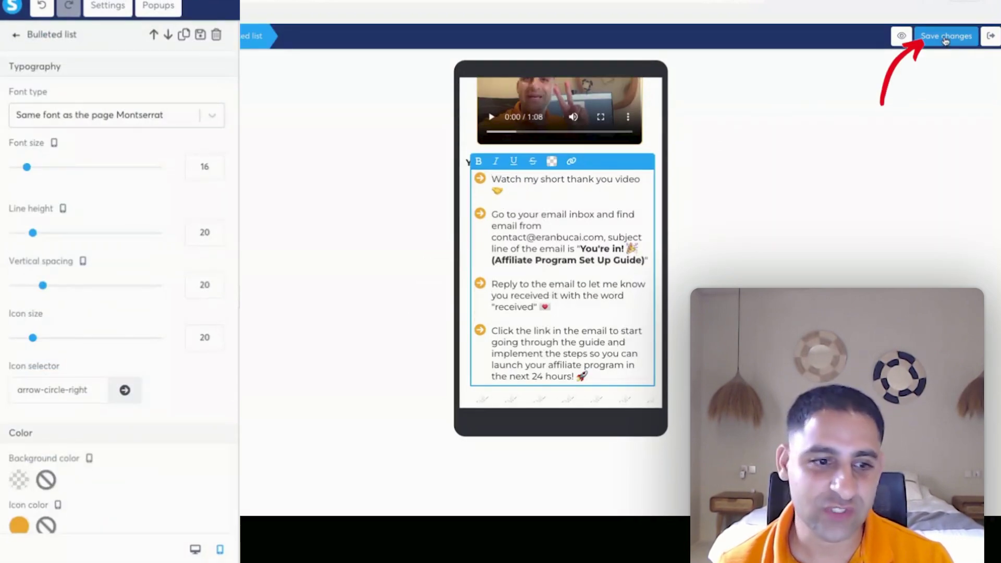
click(196, 549)
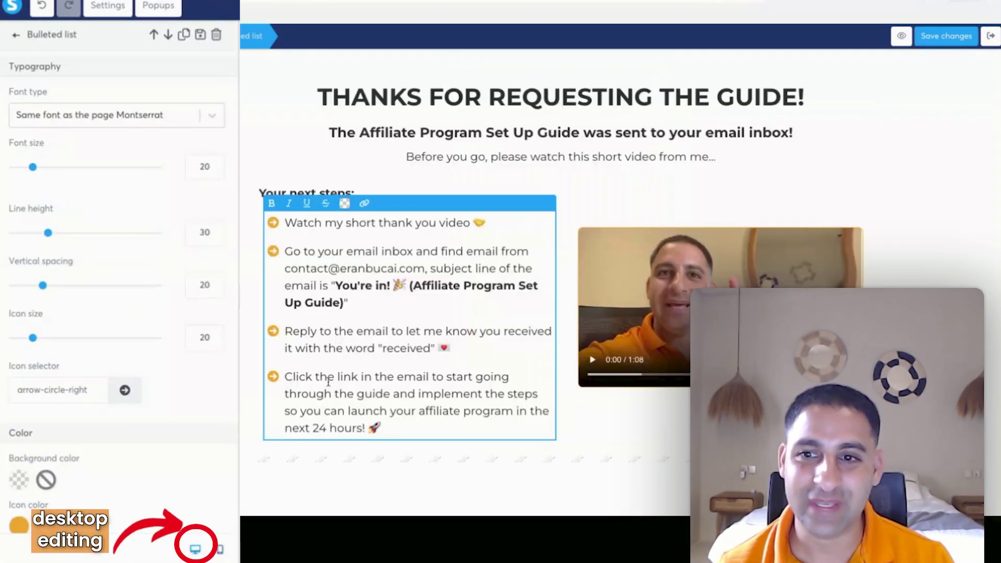
Deselect the list and save the finished thank-you page.
click(219, 253)
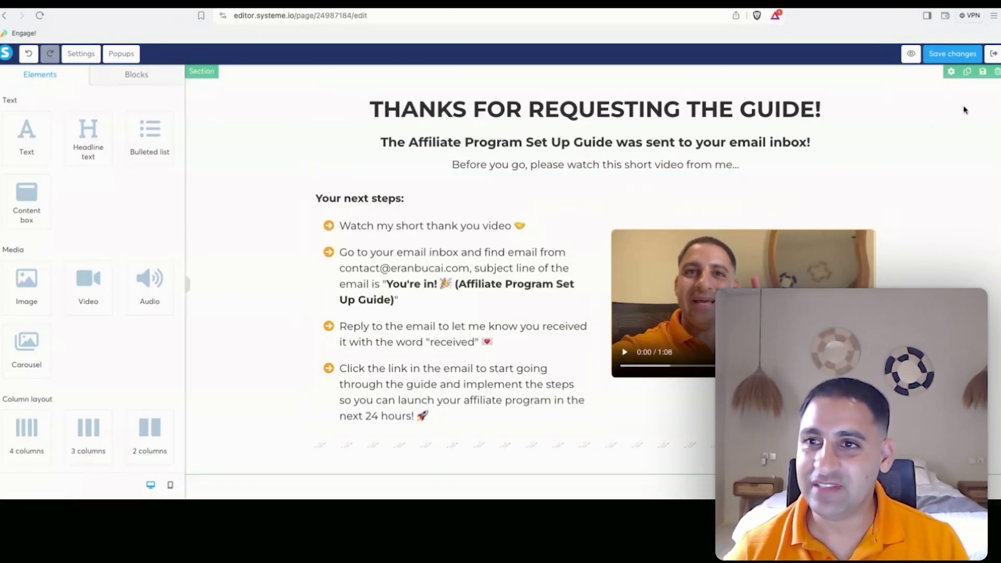
click(948, 57)
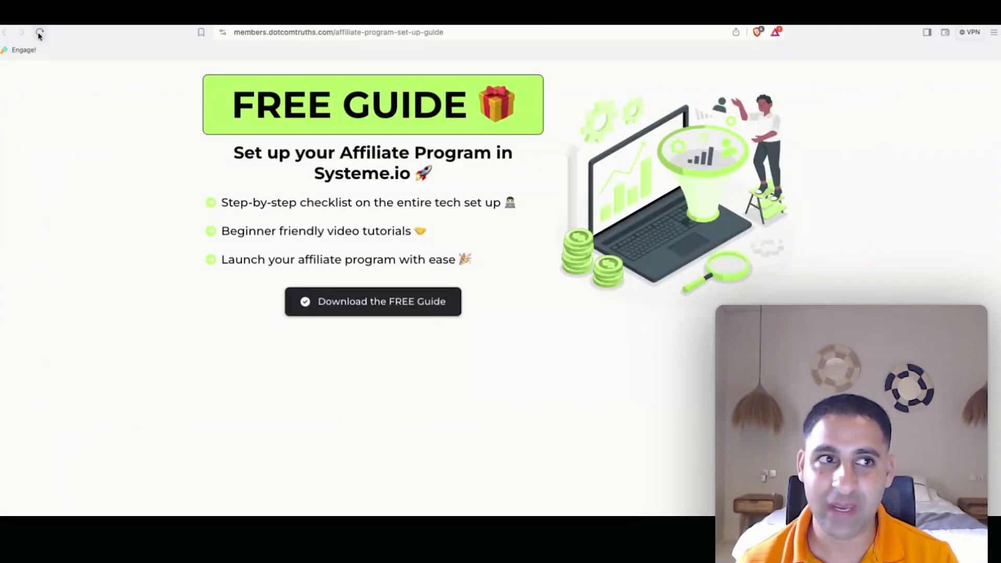
Reload the live FREE GUIDE opt-in page in the browser.
click(40, 32)
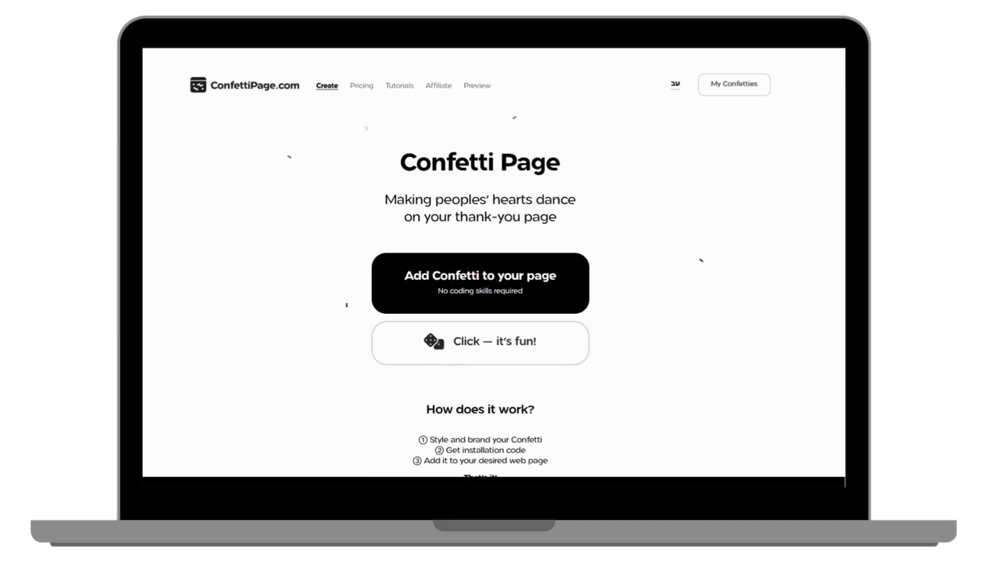
Fire five confetti bursts with ConfettiPage.com's dice 'Click — it's fun!' button.
click(509, 349)
click(506, 354)
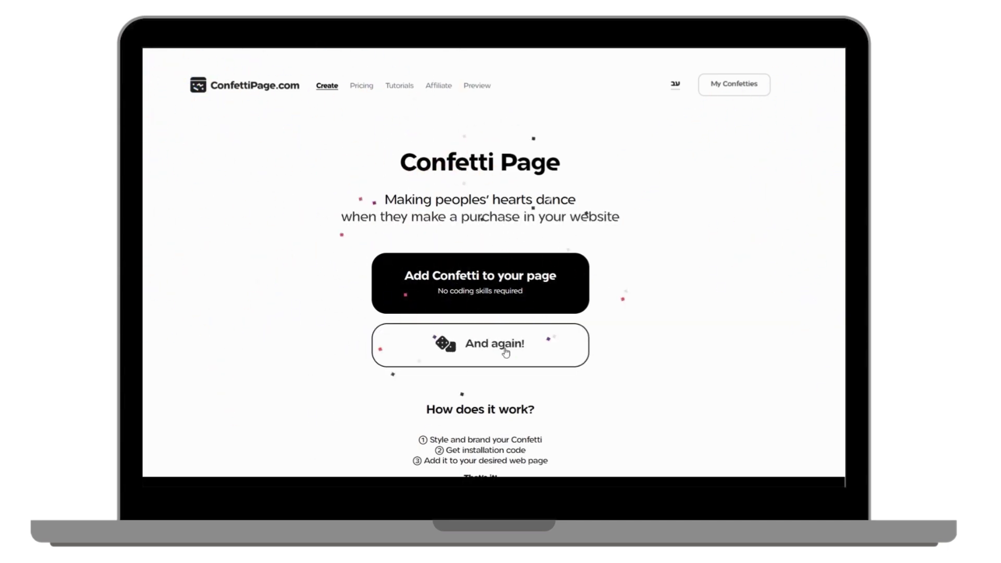
click(506, 354)
click(506, 353)
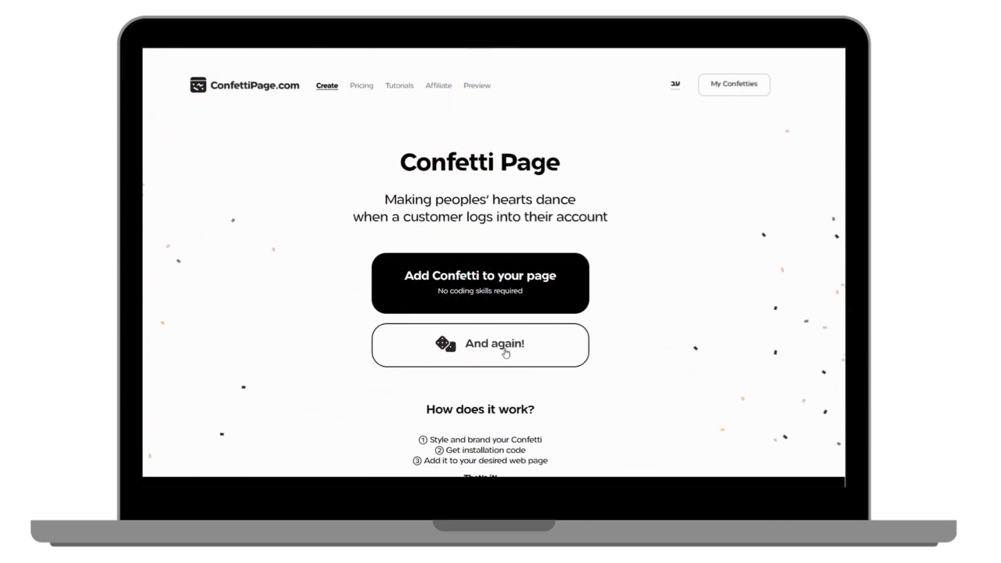
click(506, 353)
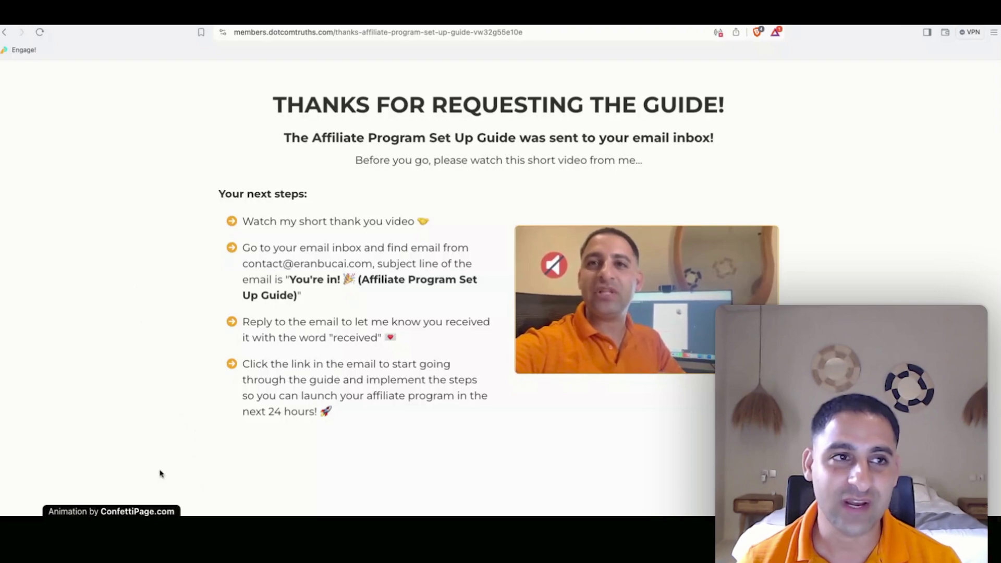
Reload the live thank-you page to replay its confetti and reset the video.
click(40, 32)
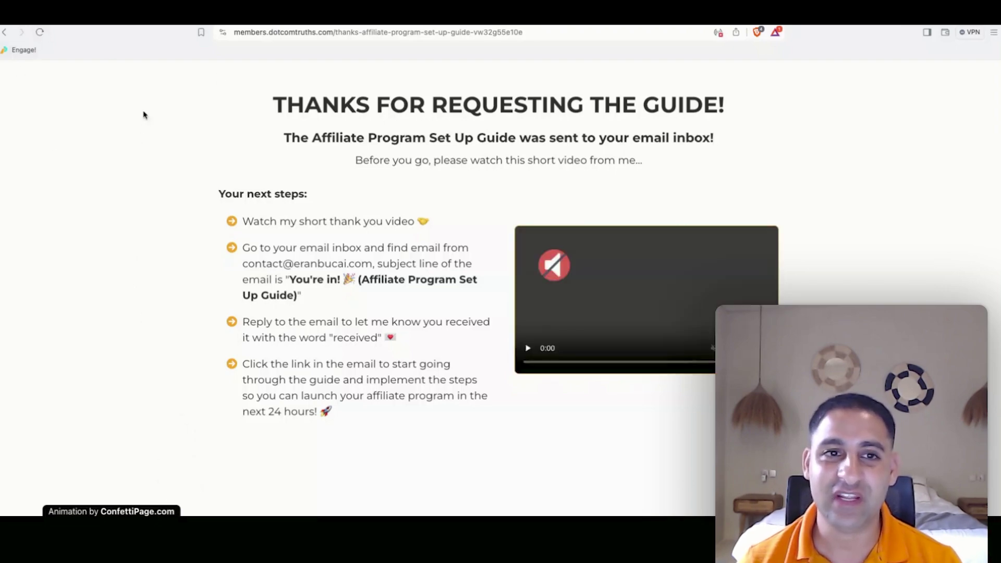